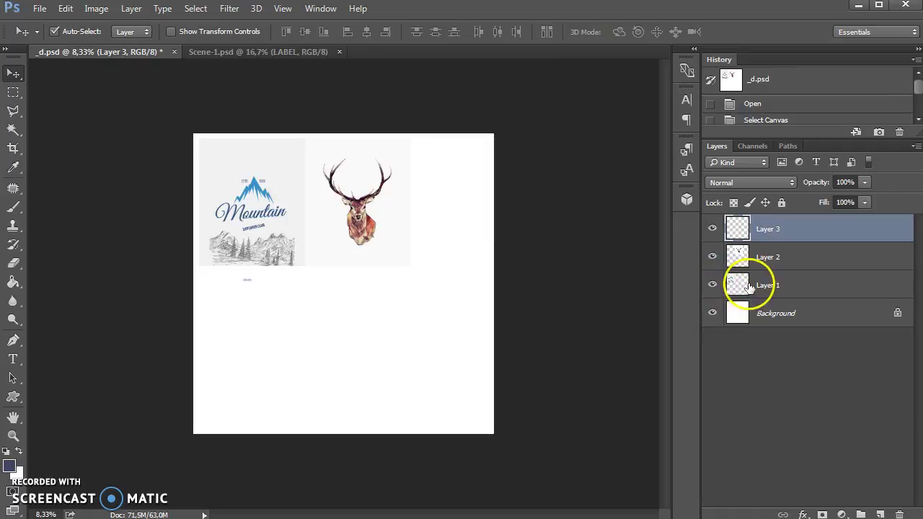
- Select the entire canvas on Layer 1 of _d.psd and copy the mountain artwork
click(712, 285)
click(712, 285)
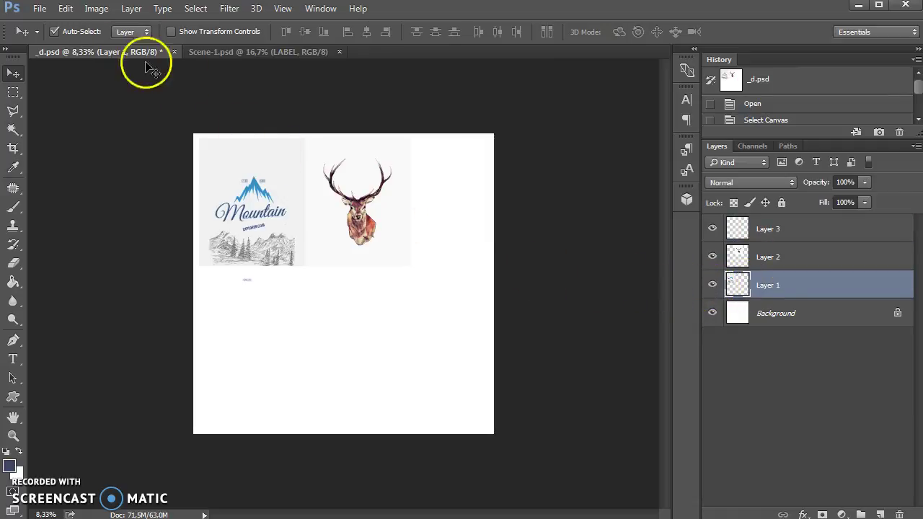
click(195, 9)
click(198, 25)
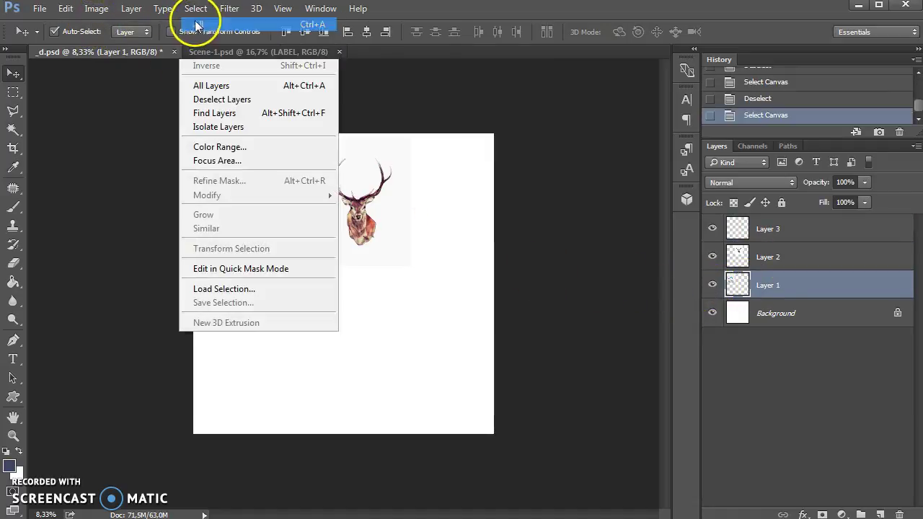
click(66, 8)
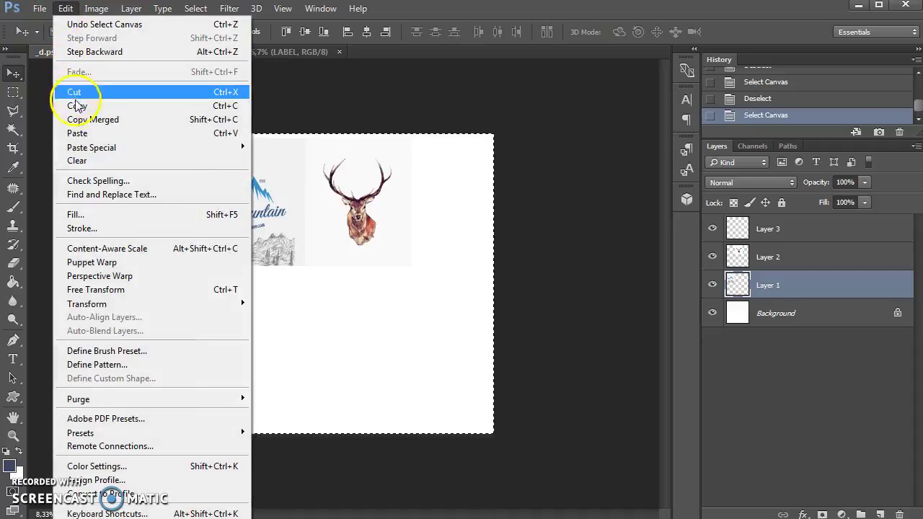
click(90, 119)
- Paste the mountain artwork into the T-SHIRT smart object of Scene-1.psd and close its file, saving the changes
click(220, 54)
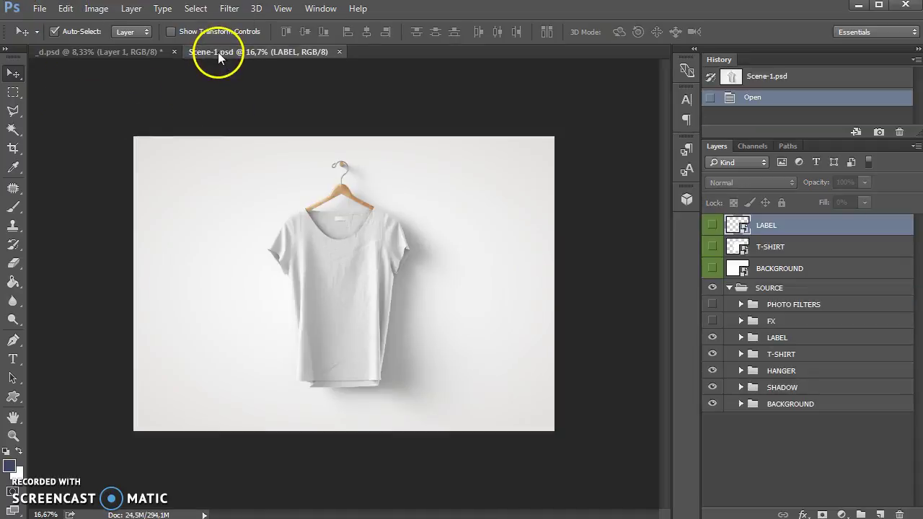
click(746, 246)
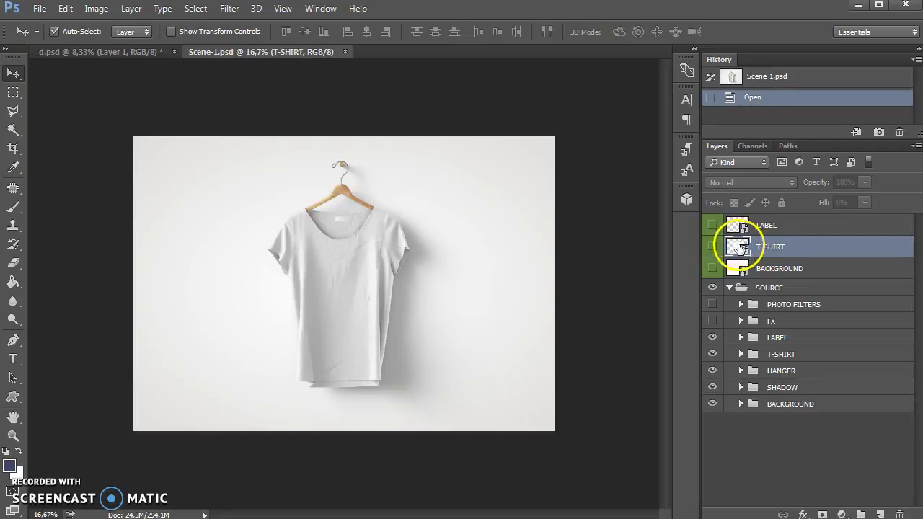
double_click(737, 247)
click(66, 8)
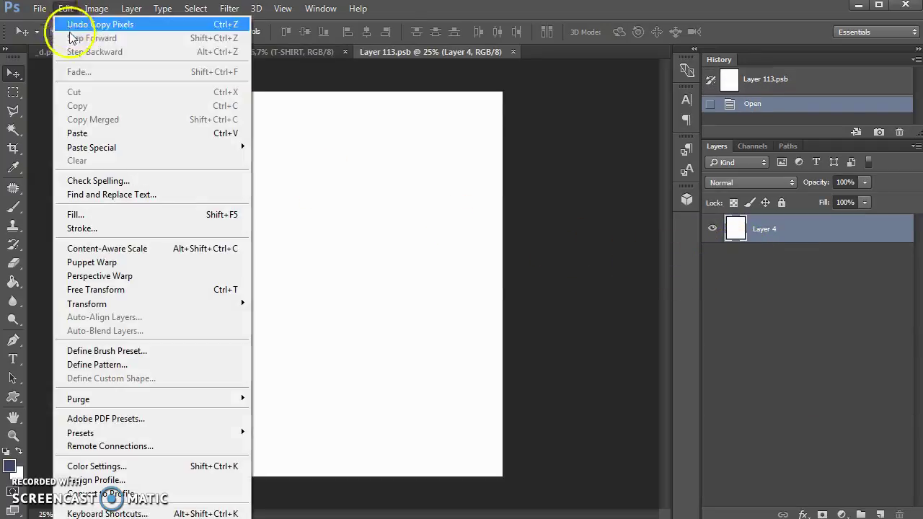
click(82, 132)
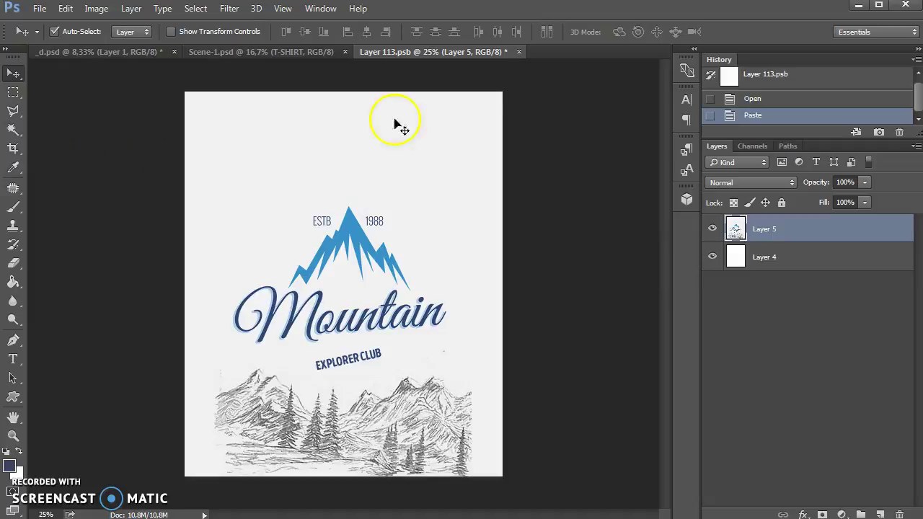
click(519, 52)
click(405, 213)
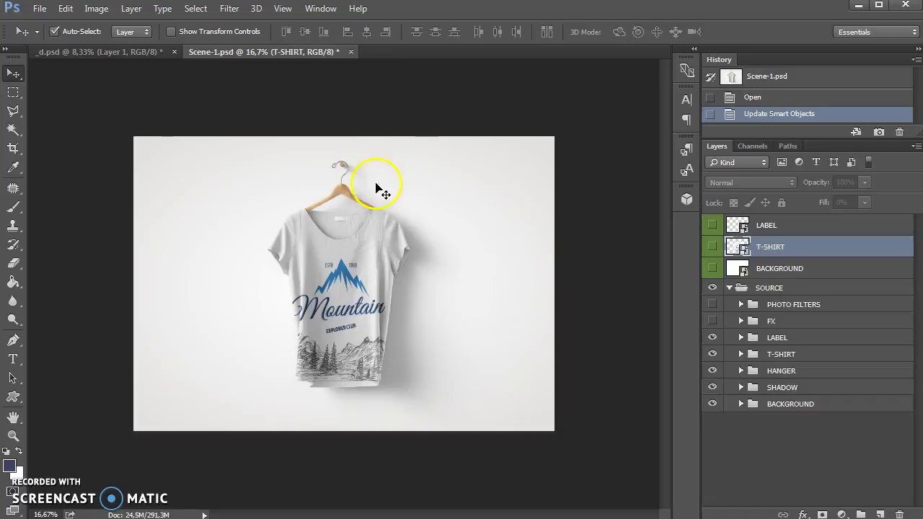
- Fill the BASE COLOR layer inside the T-SHIRT group with the dark blue foreground colour
click(13, 436)
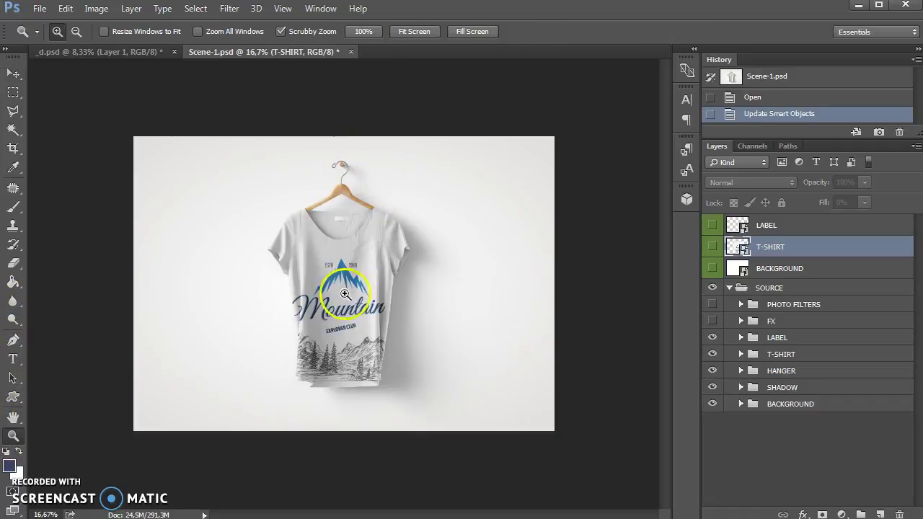
click(360, 296)
click(363, 297)
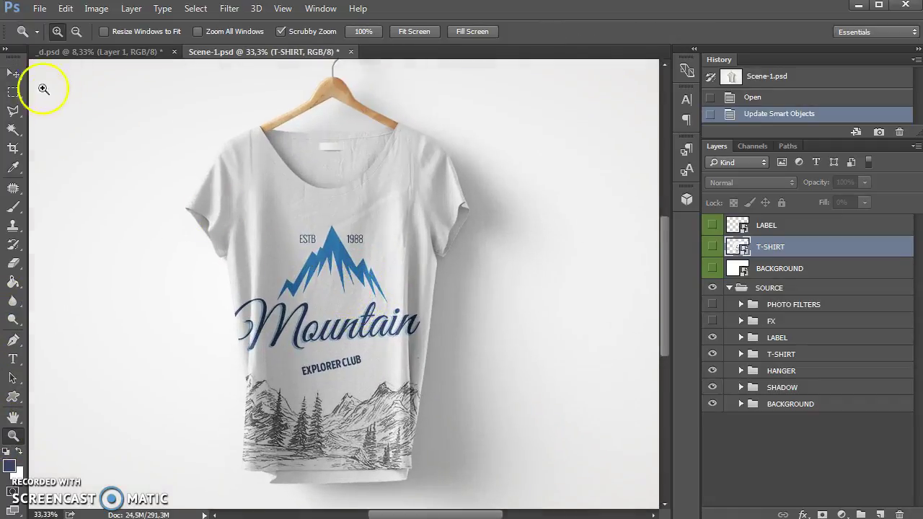
click(14, 73)
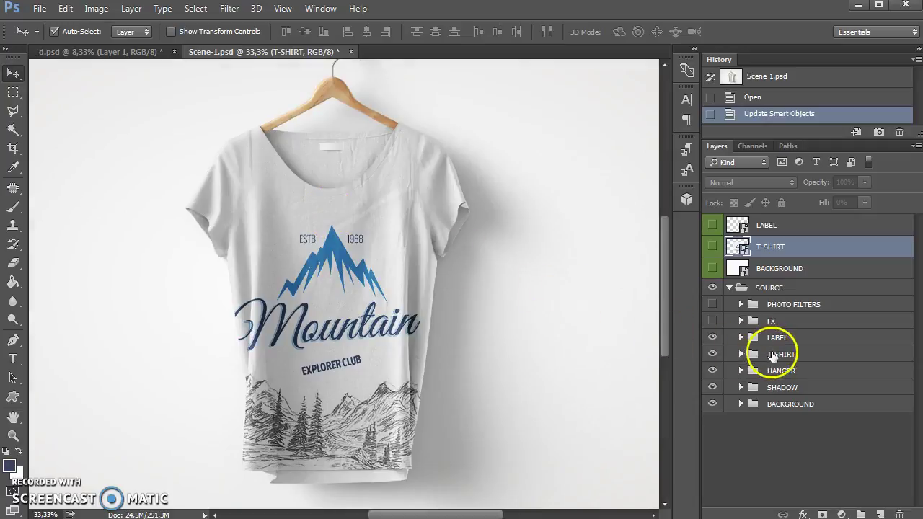
click(749, 358)
click(740, 354)
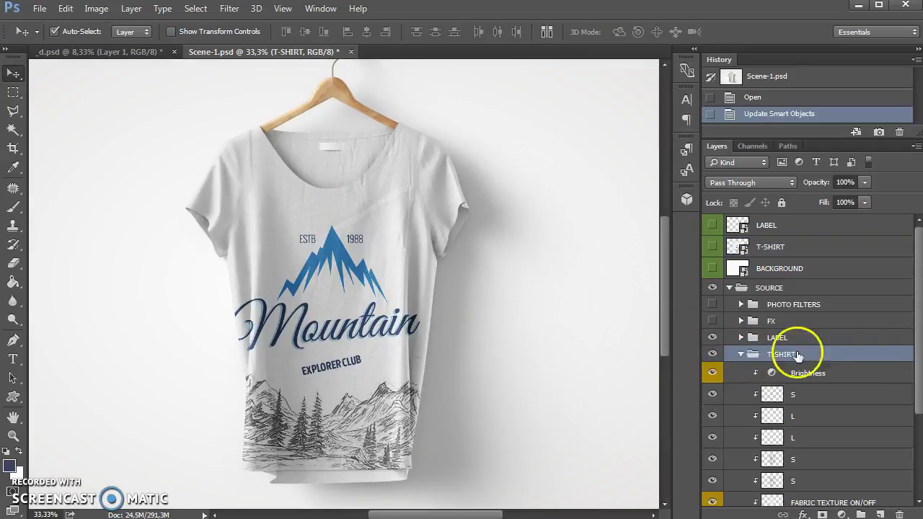
drag(917, 296, 908, 356)
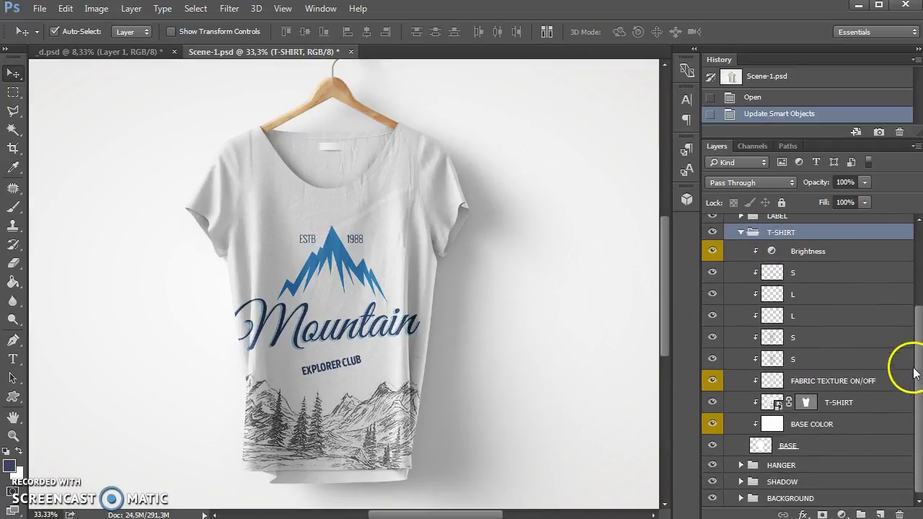
click(817, 426)
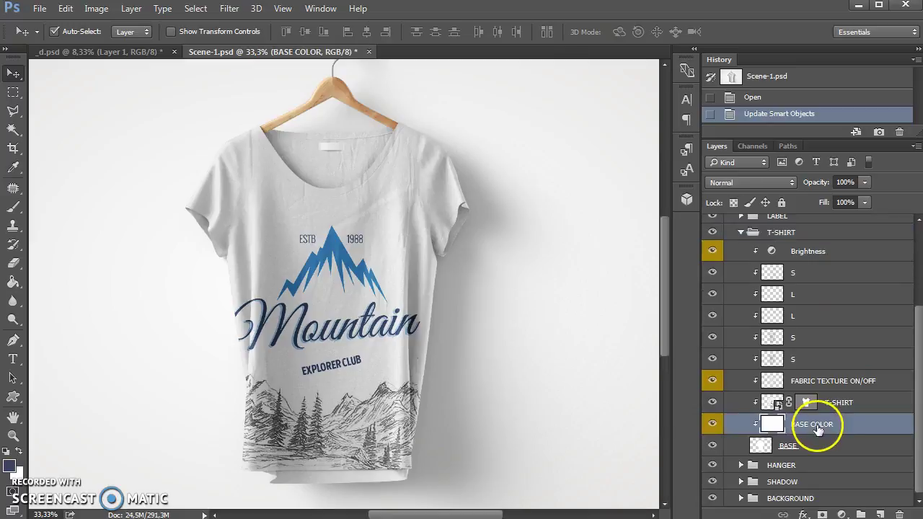
click(14, 301)
click(340, 173)
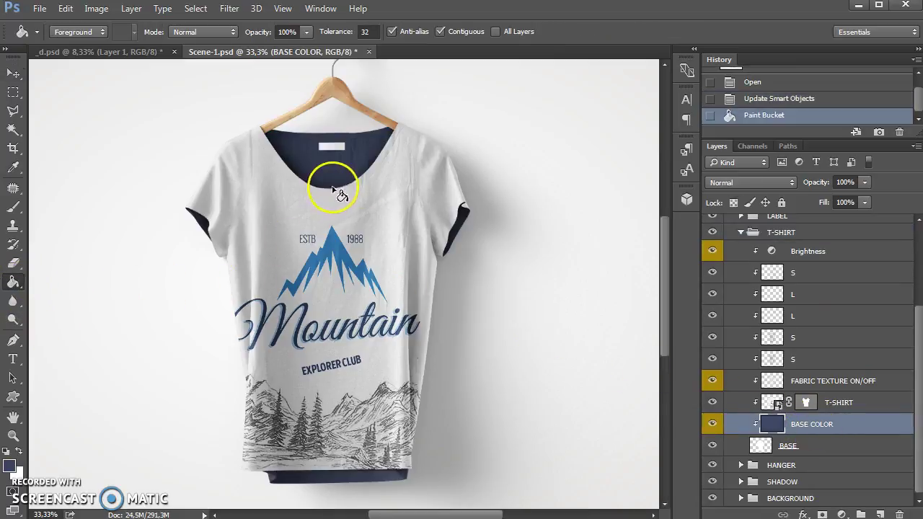
- Make white the foreground colour and refill the shirt's BASE COLOR layer with it
click(12, 461)
drag(400, 133, 383, 135)
click(726, 121)
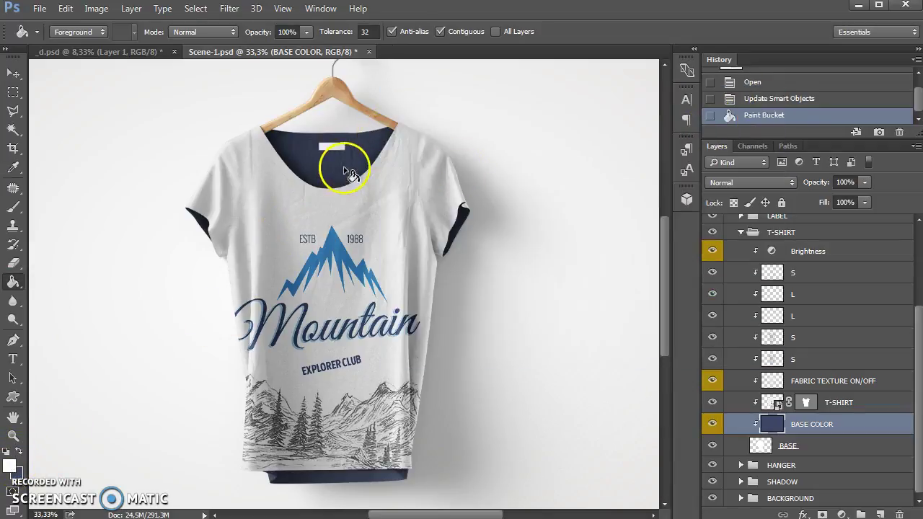
click(341, 170)
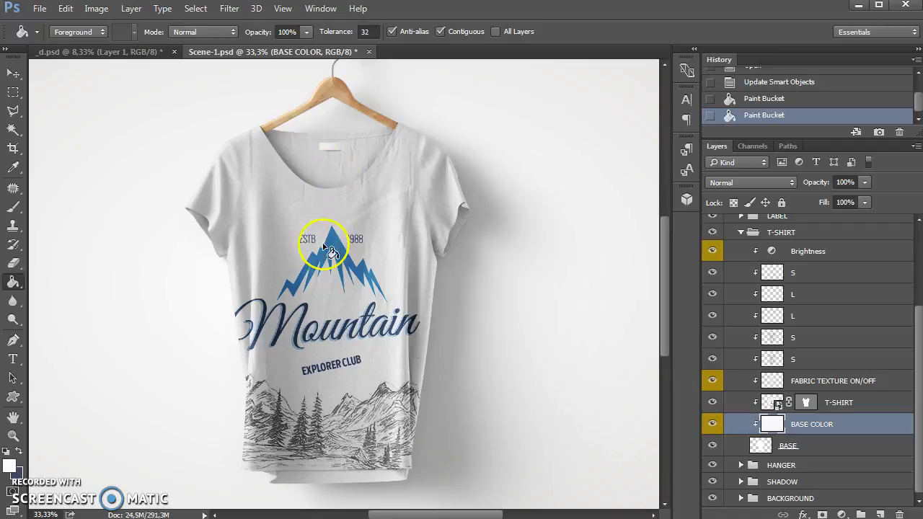
click(13, 73)
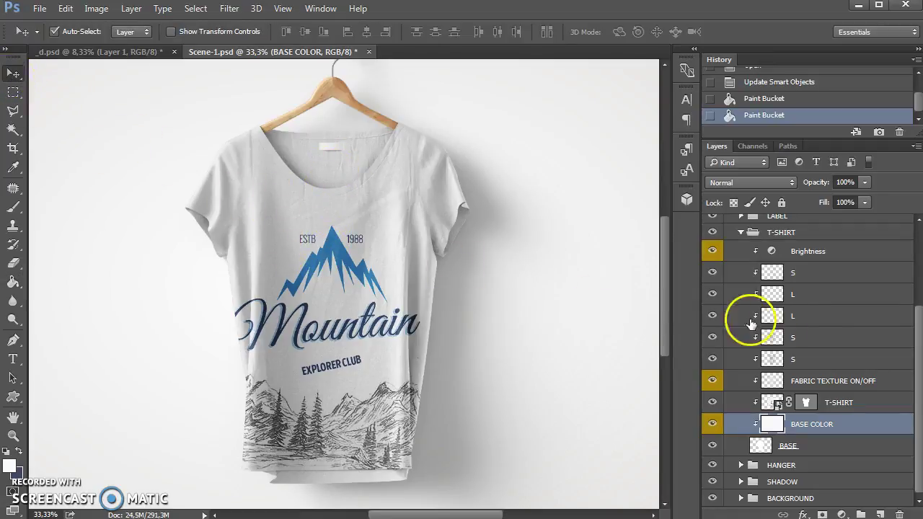
- Switch the FABRIC TEXTURE ON/OFF layer off and on to compare the shirt with and without texture
scroll(906, 329, up, 2)
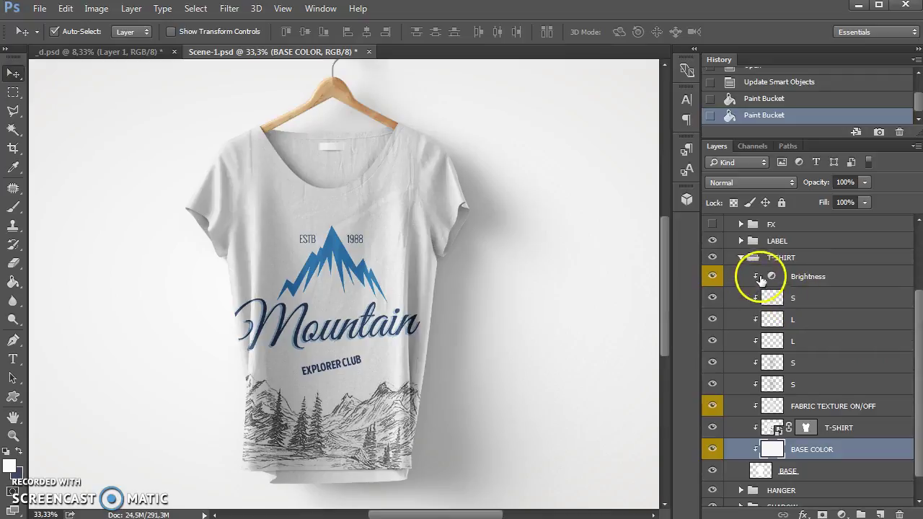
click(712, 406)
click(713, 408)
click(713, 408)
click(713, 408)
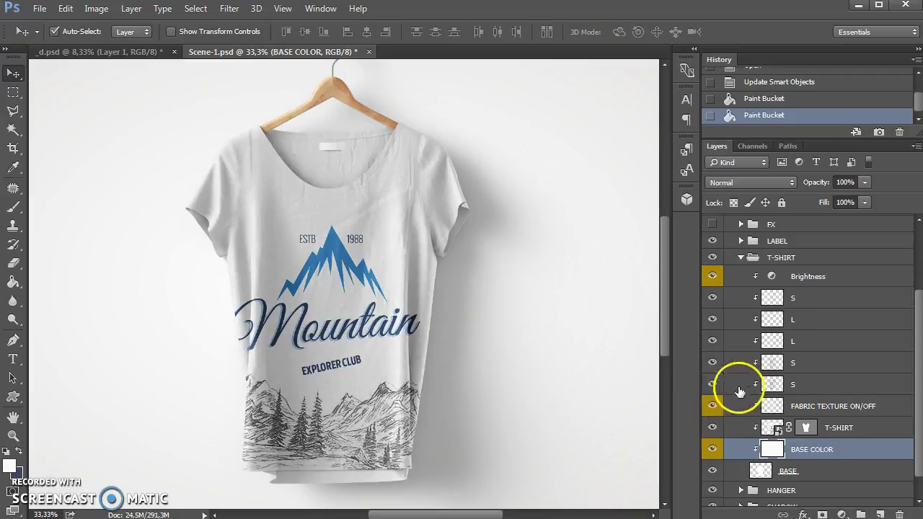
- Set the midtone input level of the T-SHIRT group's Brightness adjustment to 1.11 and collapse its settings
click(786, 284)
double_click(784, 283)
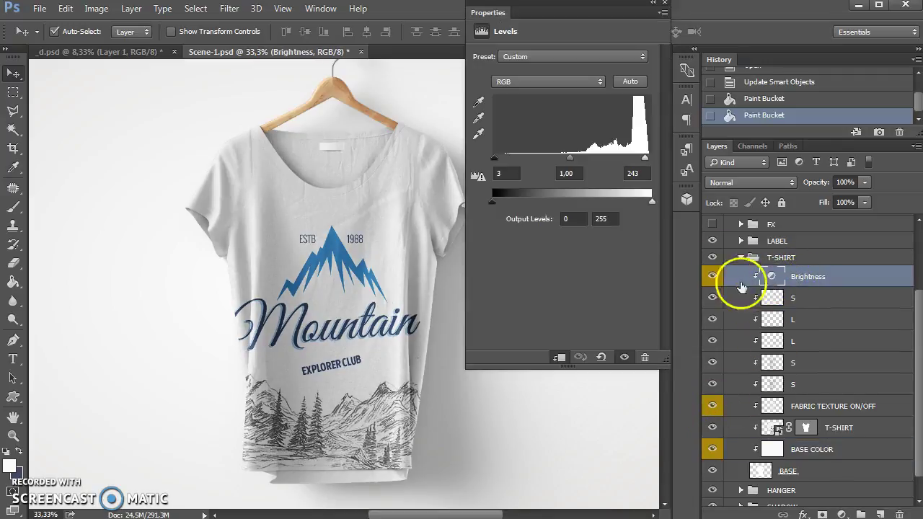
mouse_move(571, 159)
mouse_down()
mouse_move(593, 161)
mouse_move(558, 155)
mouse_up()
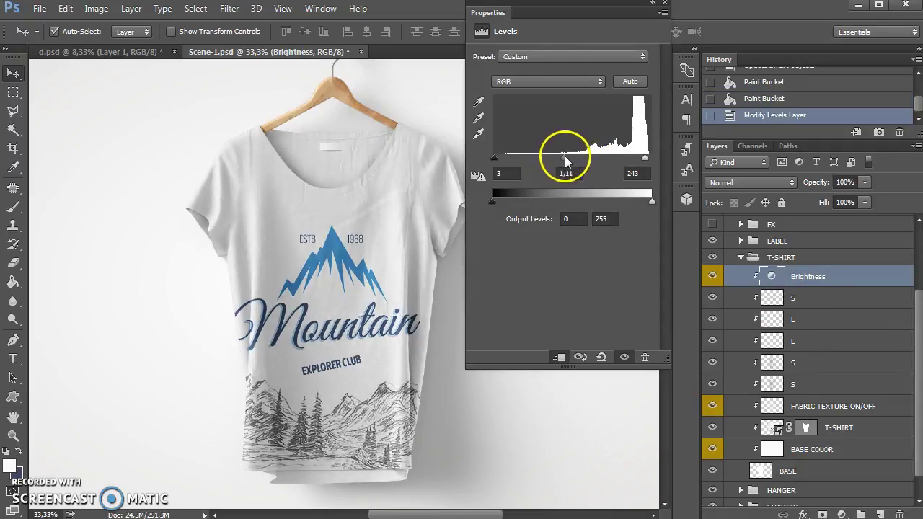
double_click(622, 26)
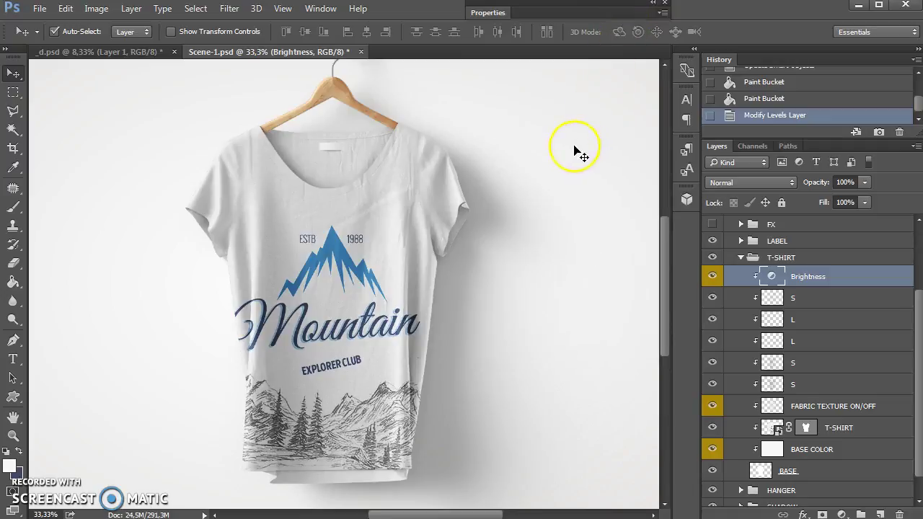
- Collapse the T-SHIRT group and switch the LABEL group's visibility off and on to compare the neckline
drag(376, 186, 381, 262)
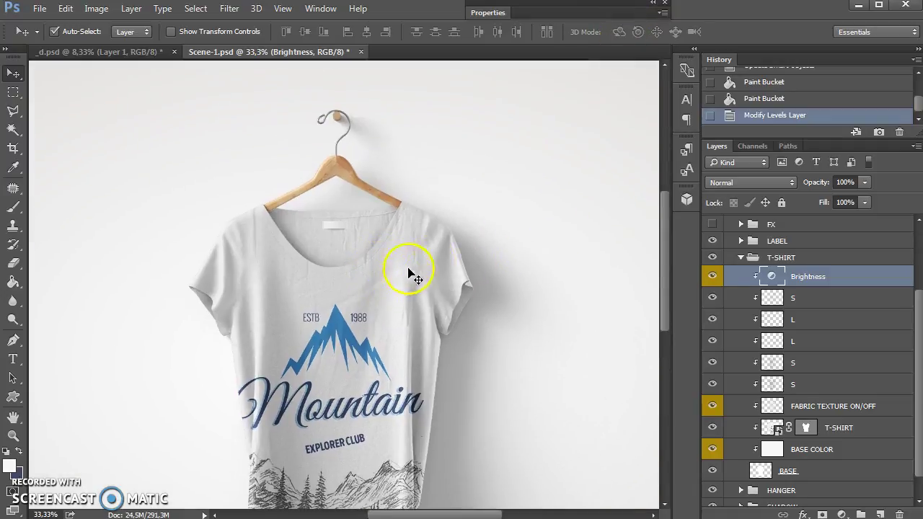
click(740, 257)
click(748, 339)
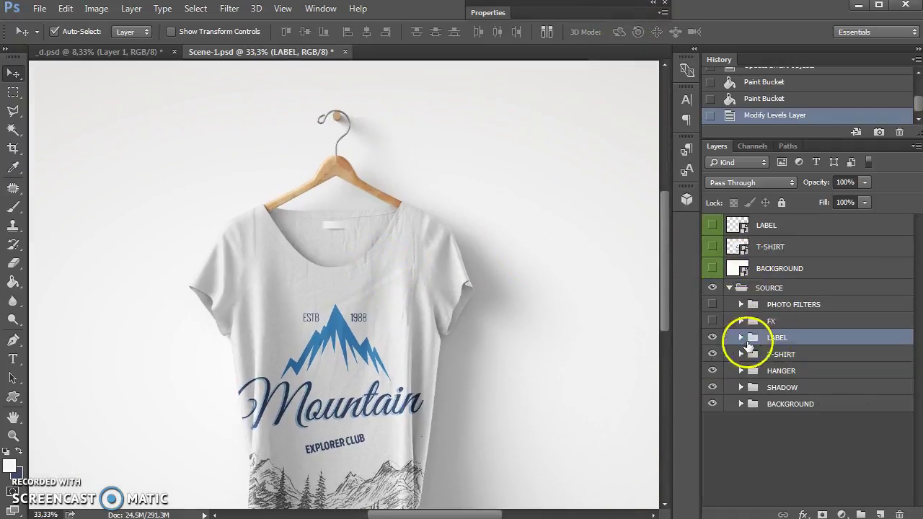
click(711, 339)
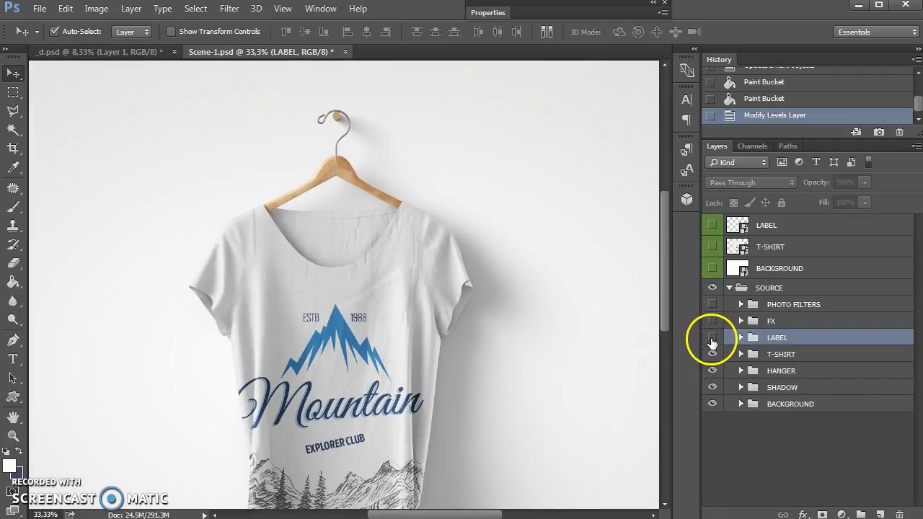
click(712, 339)
click(711, 338)
click(712, 339)
- Open the LABEL smart object's contents and copy the label artwork from Layer 3 of _d.psd
click(753, 227)
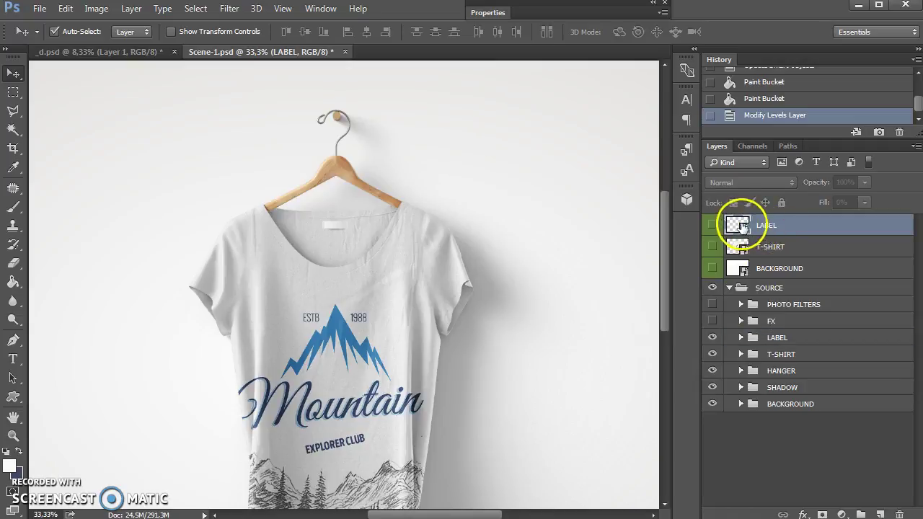
double_click(742, 227)
click(138, 52)
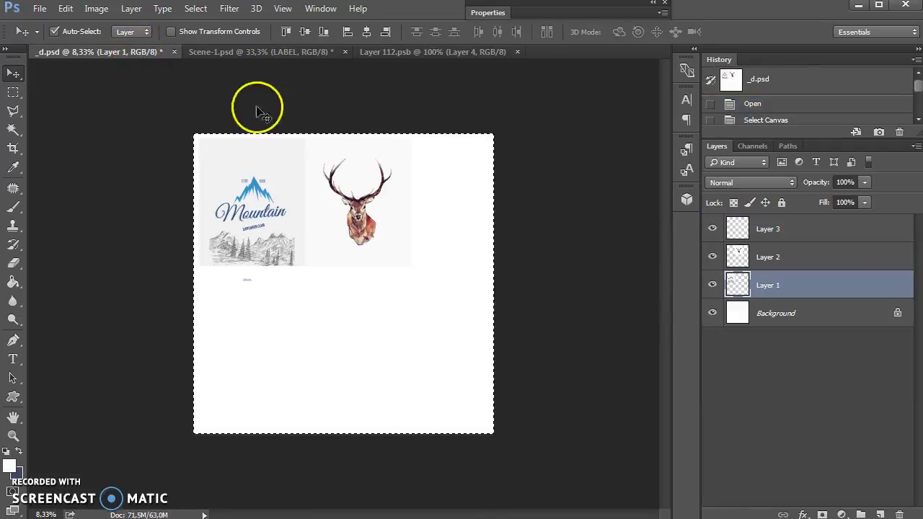
click(764, 231)
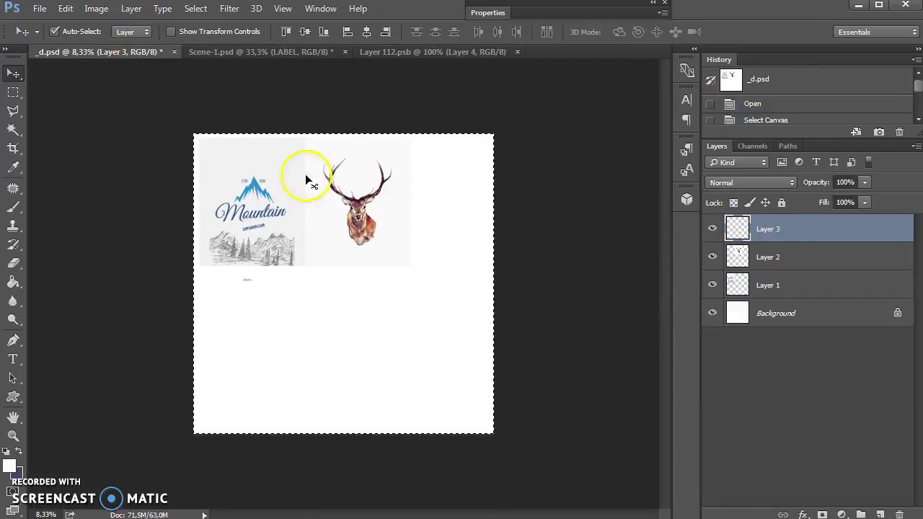
click(65, 9)
click(173, 106)
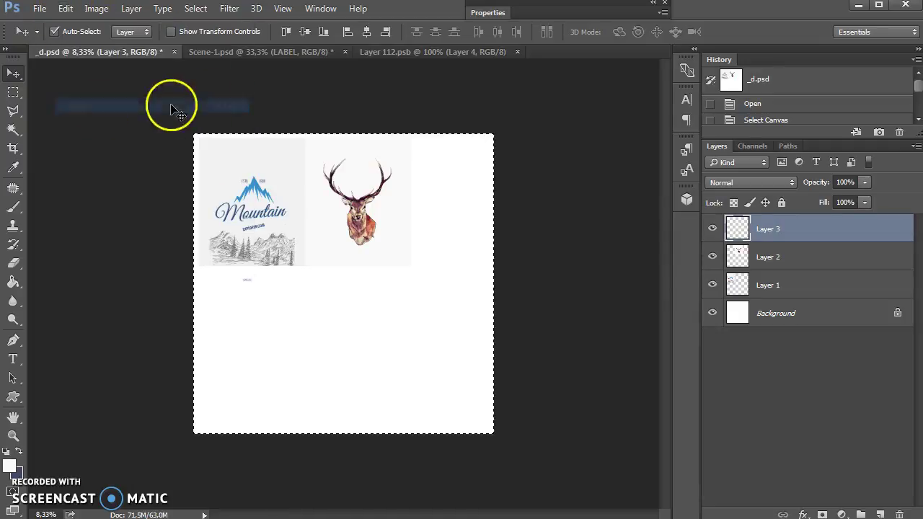
- Paste the label artwork into Layer 112.psb, close it saving the changes, and return to Scene-1.psd
click(377, 52)
click(65, 8)
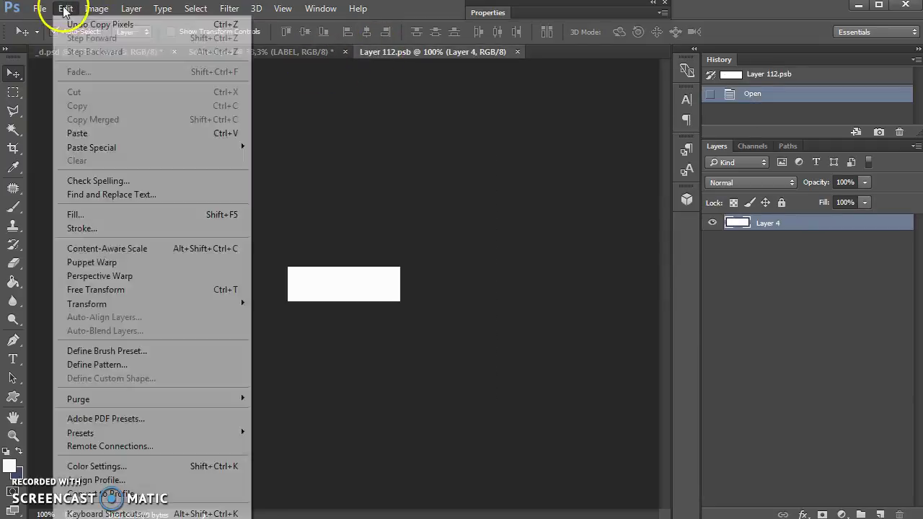
click(88, 134)
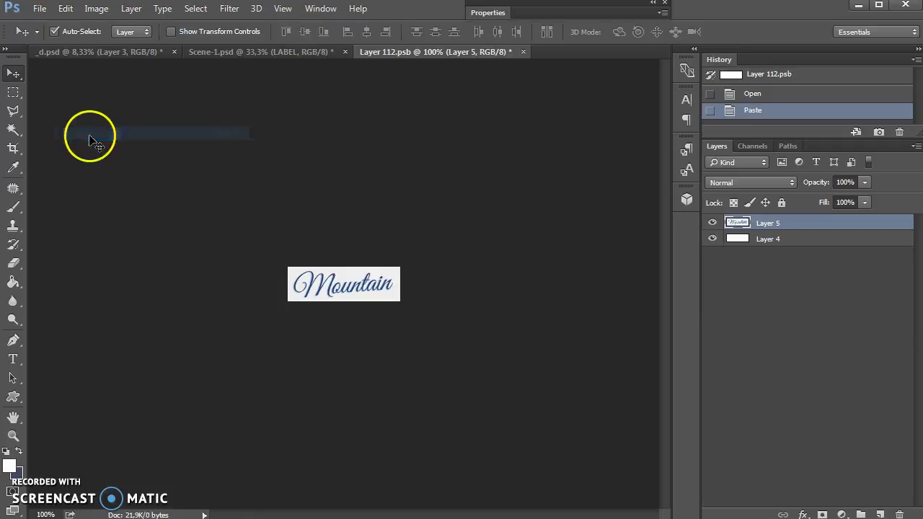
click(524, 52)
click(410, 212)
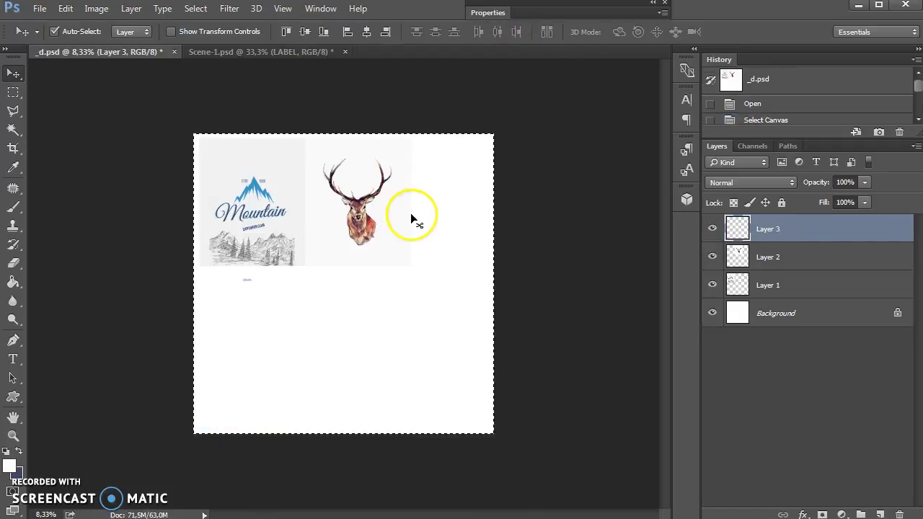
click(320, 56)
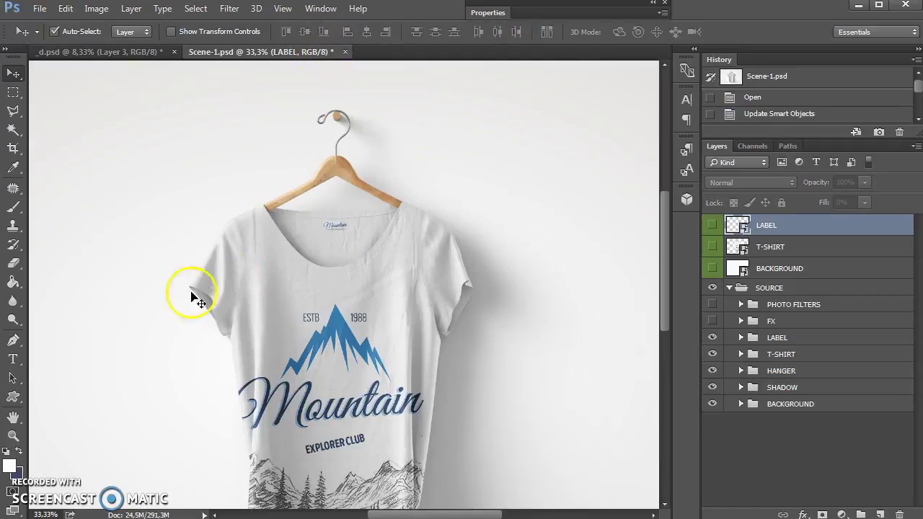
- Examine the neck label and the shirt's collar area at 100% magnification
click(13, 436)
right_click(301, 219)
click(336, 245)
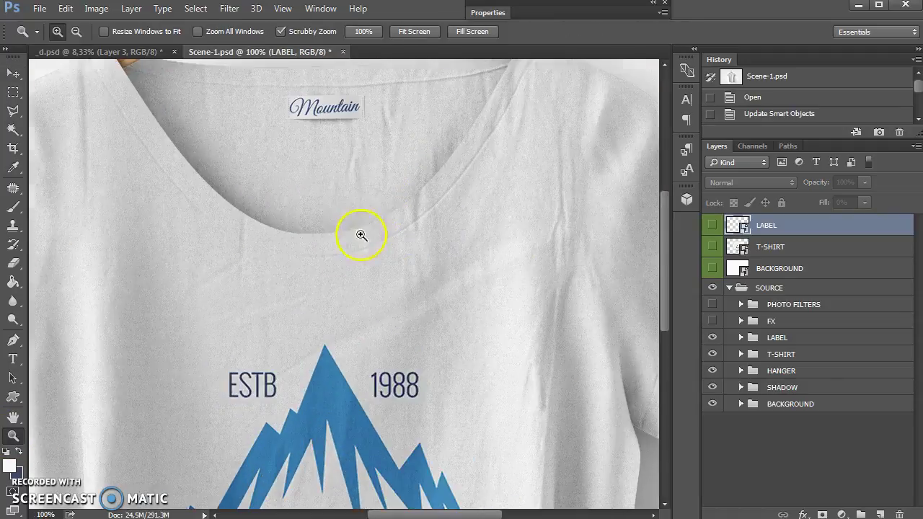
- Open the contents of the BACKGROUND smart object in Scene-1.psd
drag(330, 180, 354, 298)
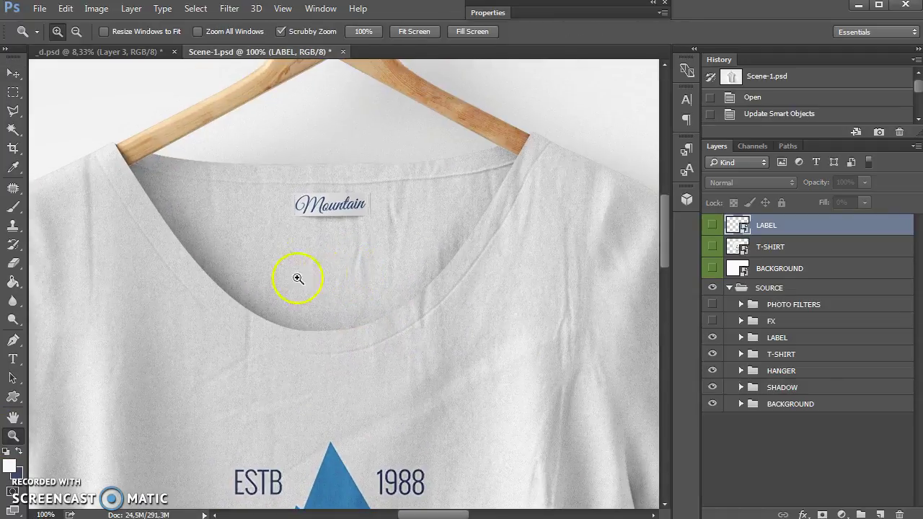
right_click(330, 238)
click(344, 258)
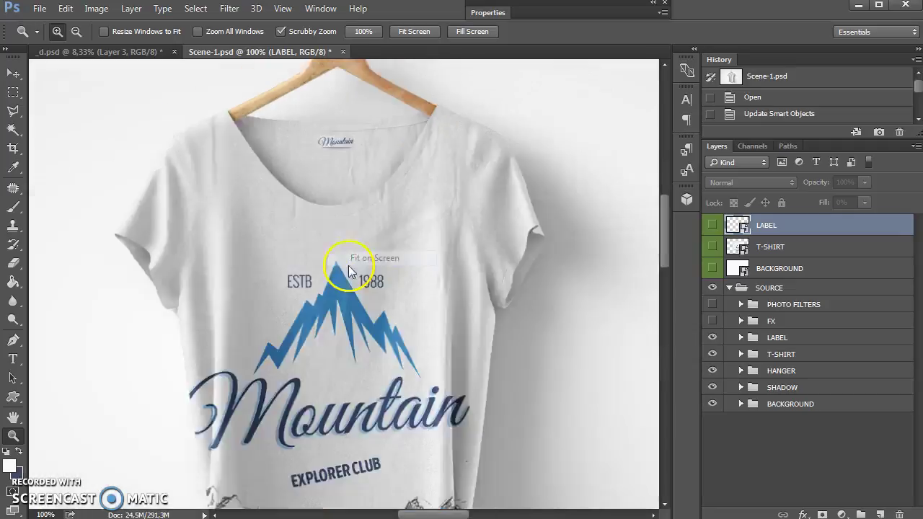
click(13, 74)
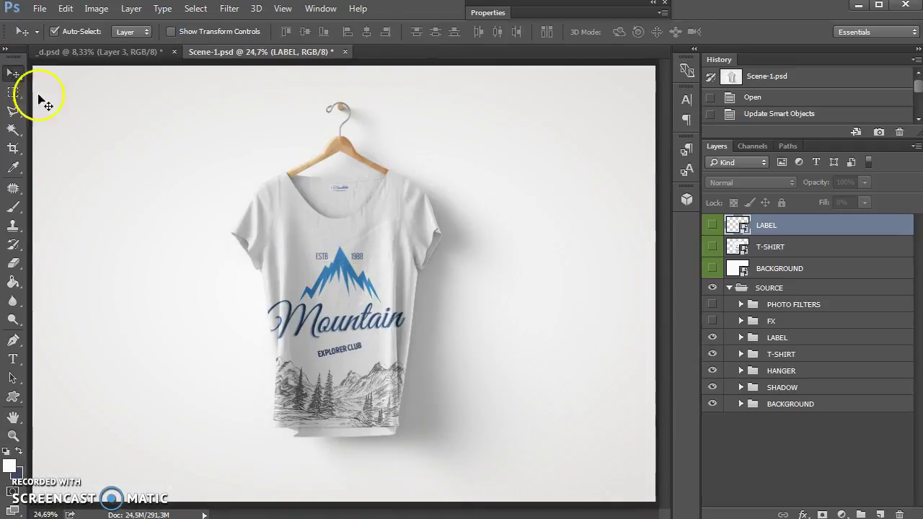
click(741, 268)
double_click(741, 268)
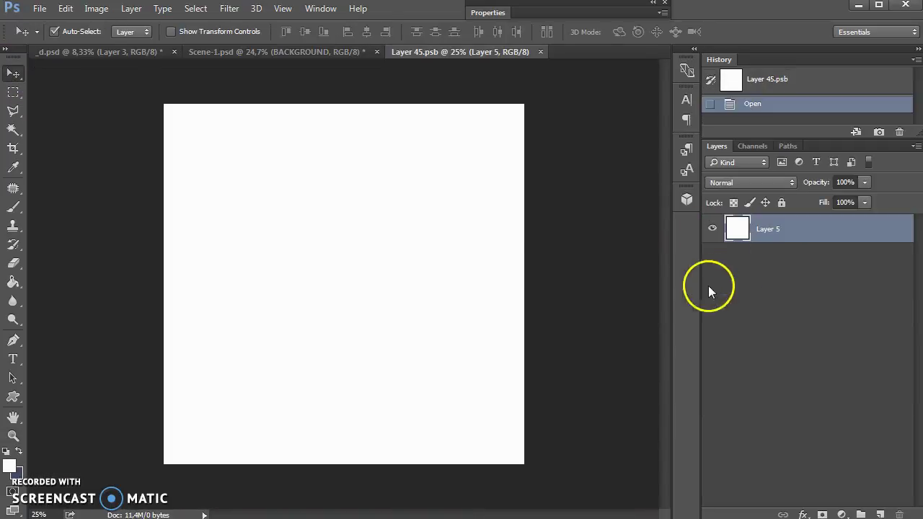
- Open 0.jpg from the FLOOR TXT folder and copy its entire canvas
click(40, 9)
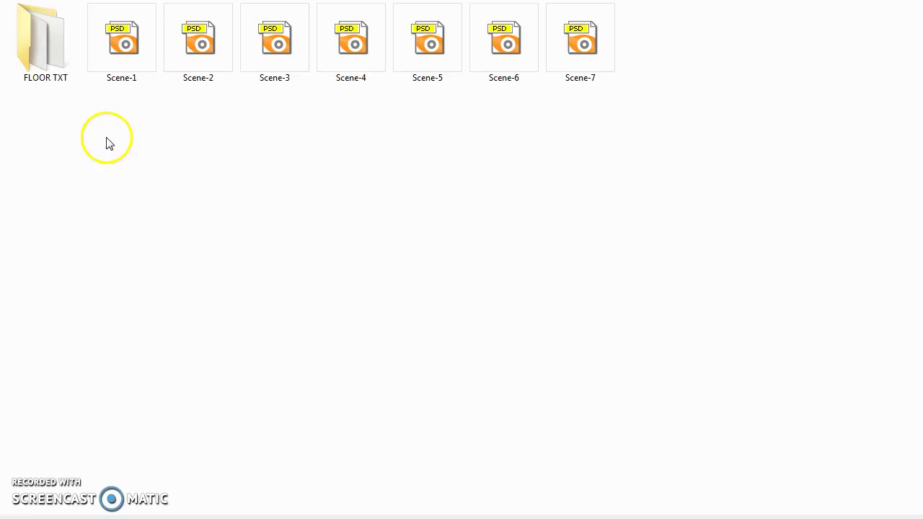
double_click(62, 60)
double_click(48, 60)
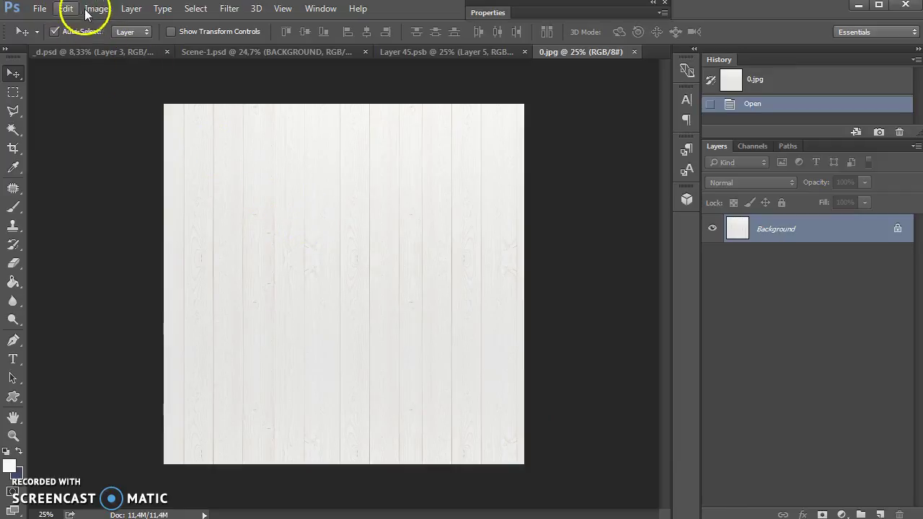
click(195, 8)
click(202, 23)
click(62, 10)
click(77, 105)
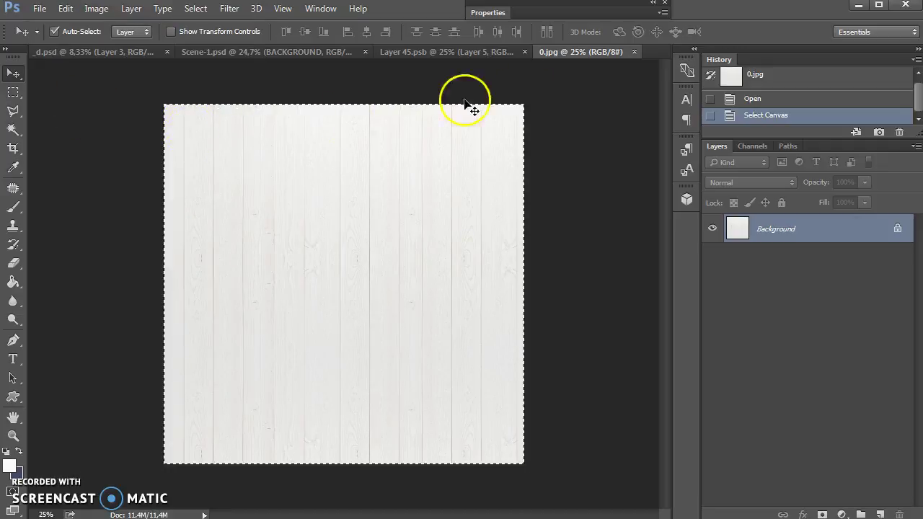
- Close 0.jpg, then paste the copied wood texture into Layer 45.psb and close that document, saving the changes
click(634, 52)
click(65, 10)
click(72, 134)
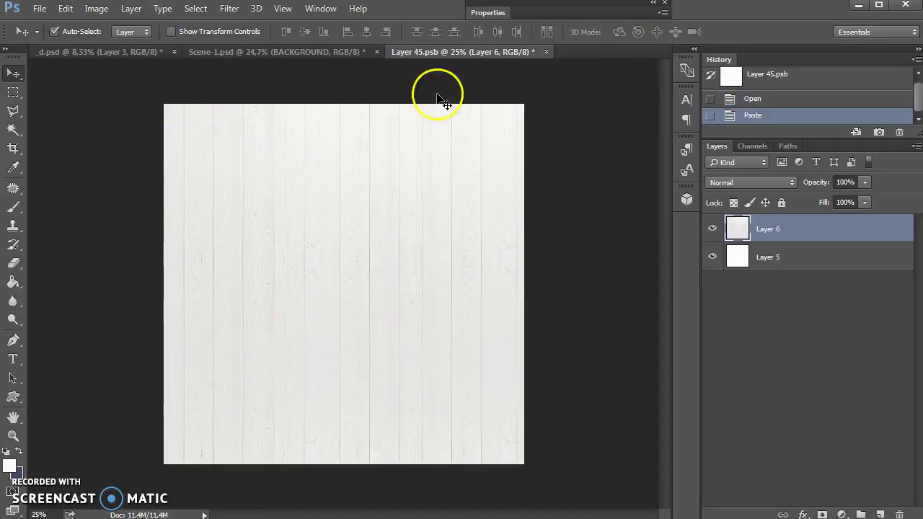
click(546, 52)
click(403, 212)
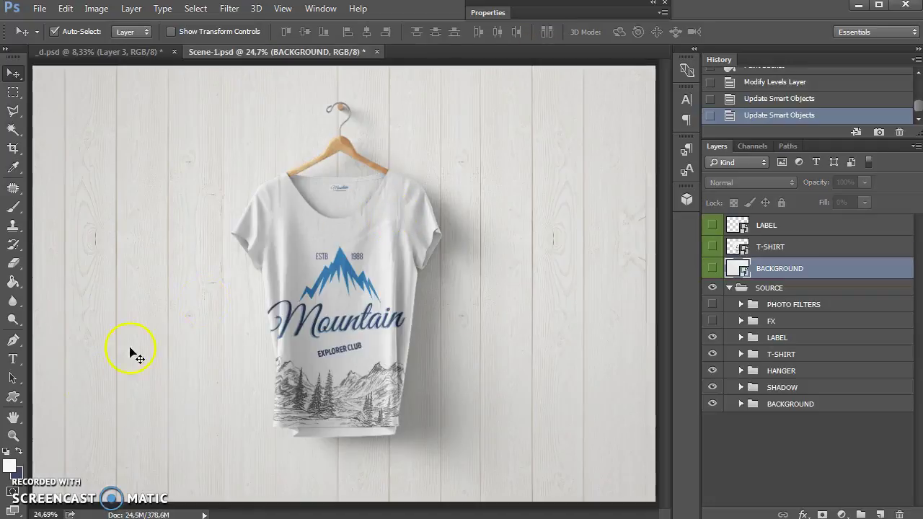
- Switch the FX group's visibility on and off to compare its effect on the T-shirt scene
click(13, 435)
click(359, 216)
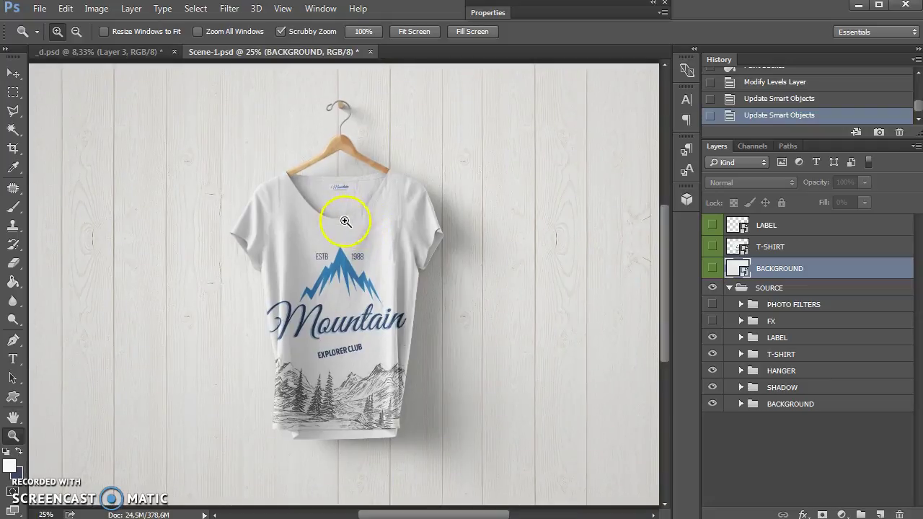
click(14, 75)
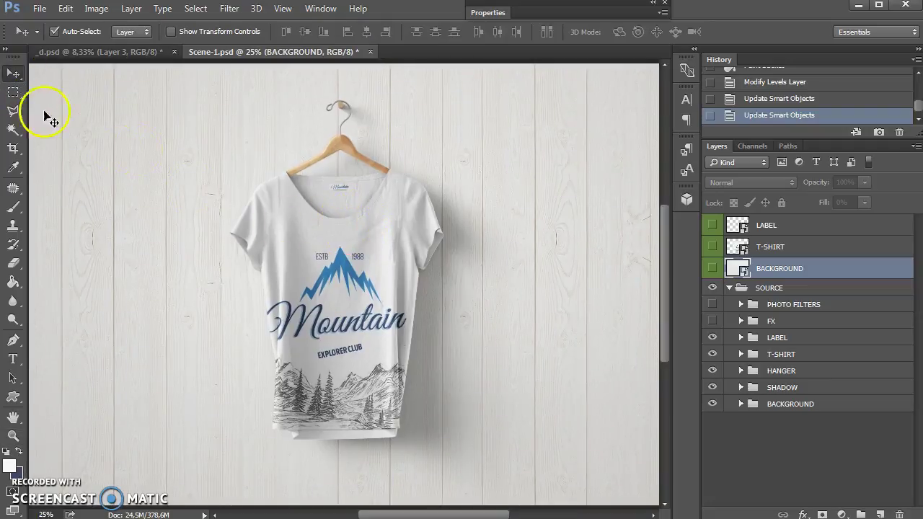
click(786, 322)
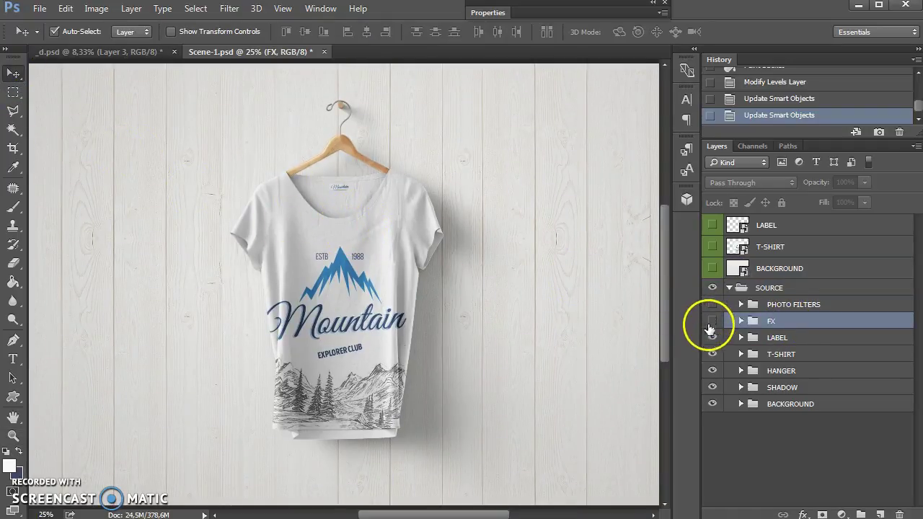
click(712, 321)
click(711, 322)
click(712, 321)
click(712, 322)
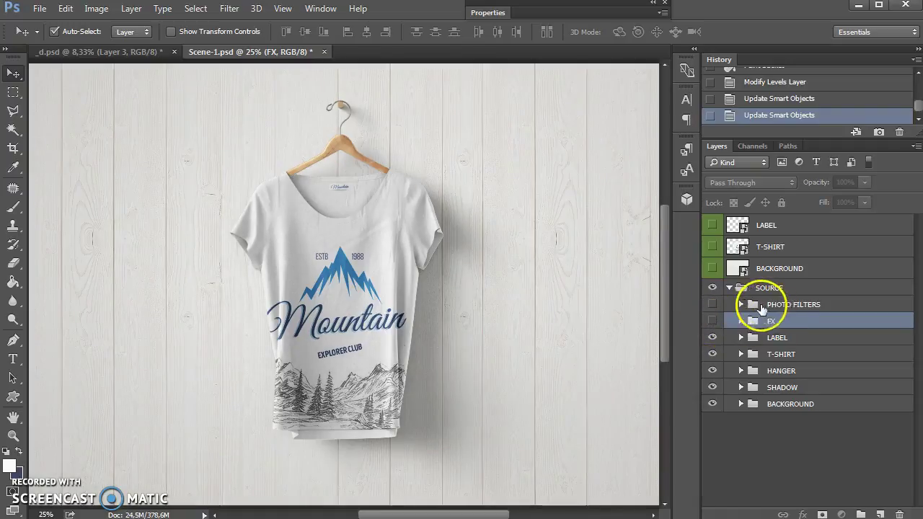
- Show the PHOTO FILTERS group and compare the scene with PHOTO FILTER 3 on and off, leaving that filter hidden
click(753, 305)
click(740, 304)
click(712, 305)
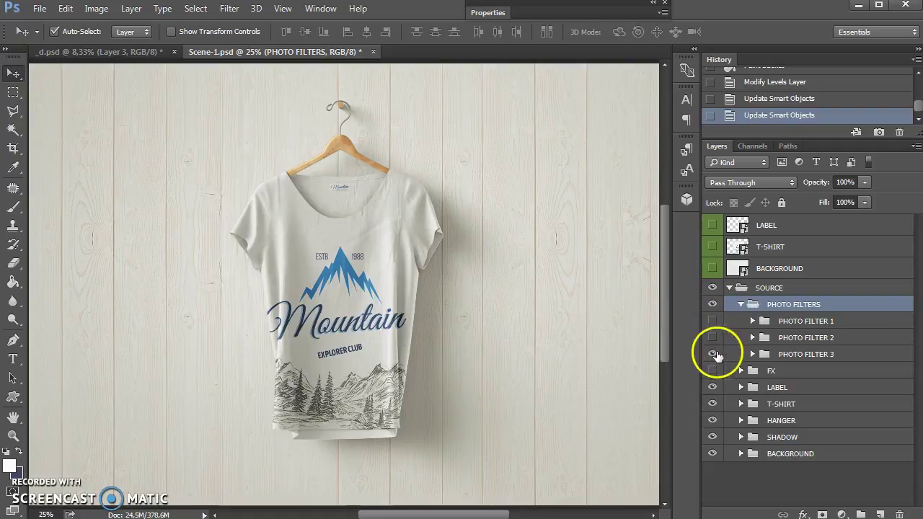
click(712, 354)
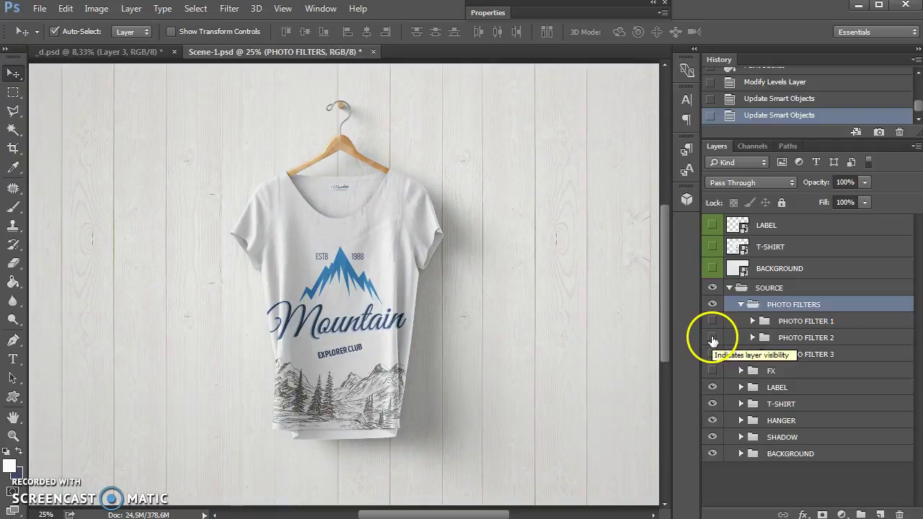
click(712, 355)
click(712, 354)
click(711, 354)
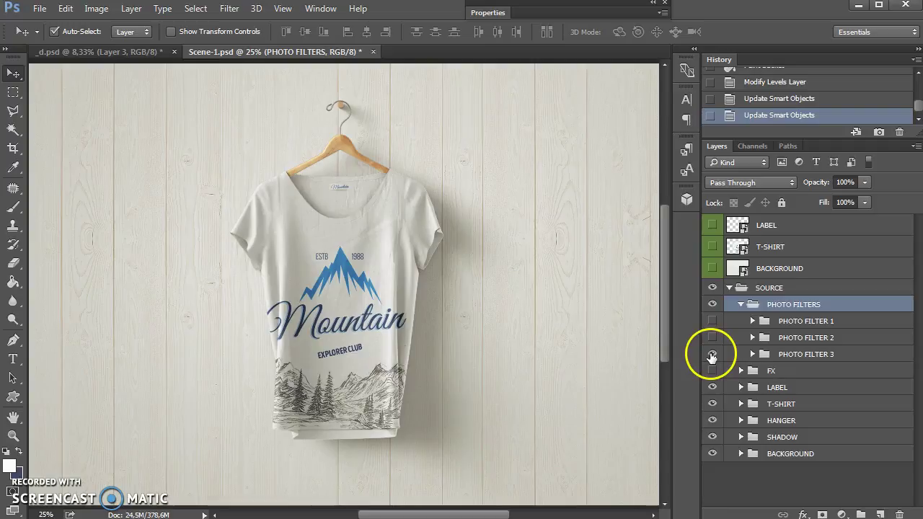
click(711, 355)
click(711, 322)
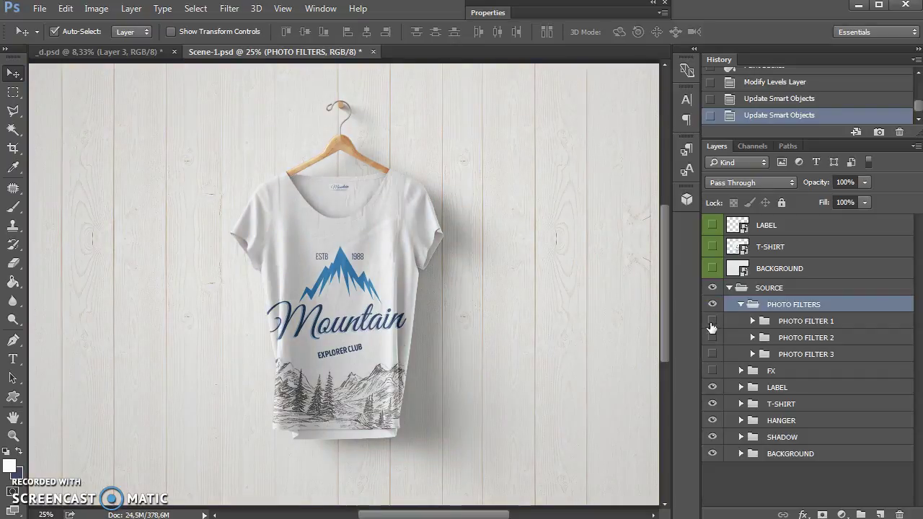
click(740, 304)
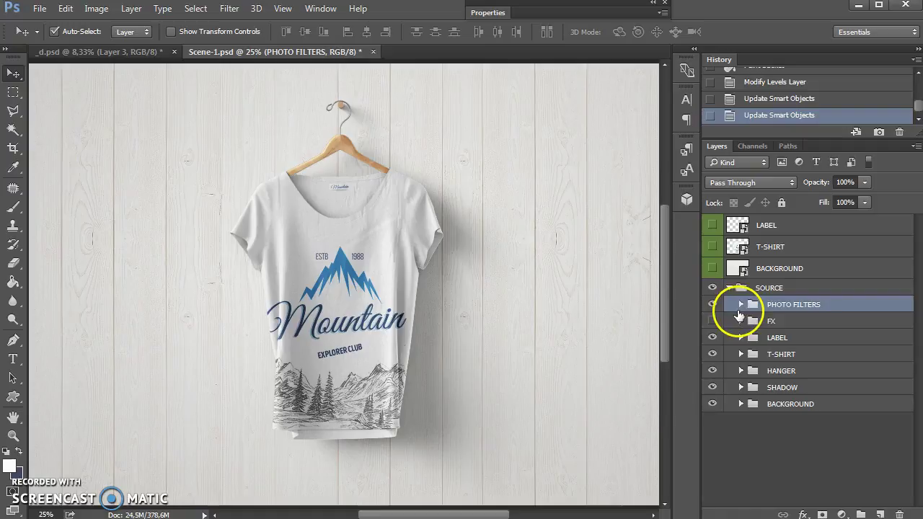
- Hide and restore the SHADOW and BACKGROUND groups to view the T-shirt isolated on transparency
click(737, 387)
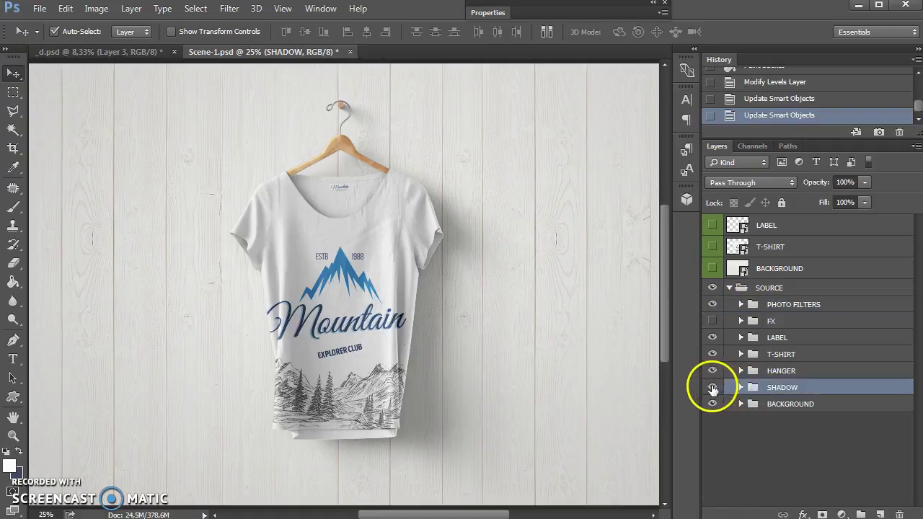
click(711, 387)
click(711, 387)
click(712, 387)
click(711, 404)
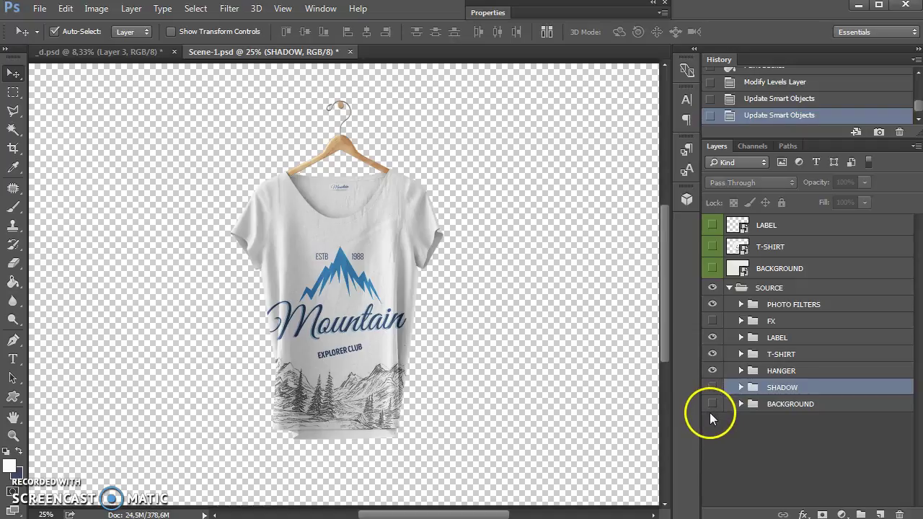
click(712, 404)
click(712, 387)
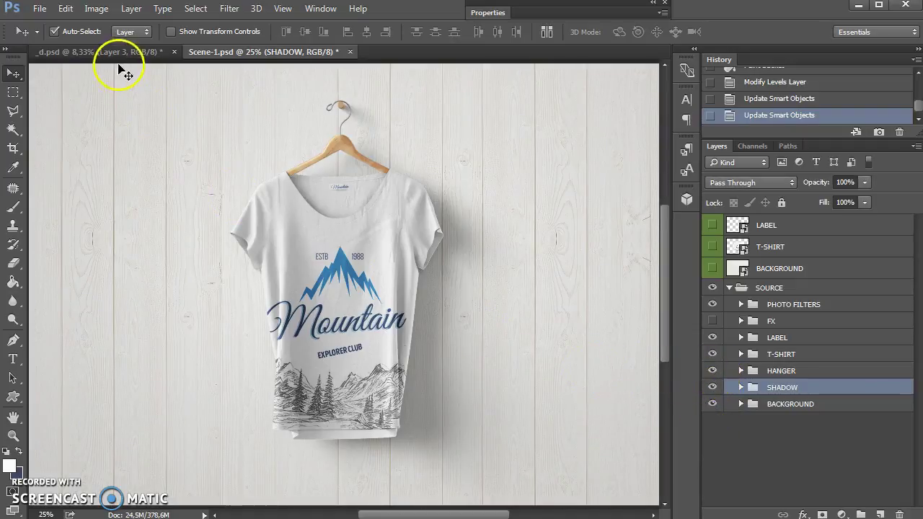
- Close Scene-1.psd without saving and open Scene-7.psd from the scenes folder
click(349, 53)
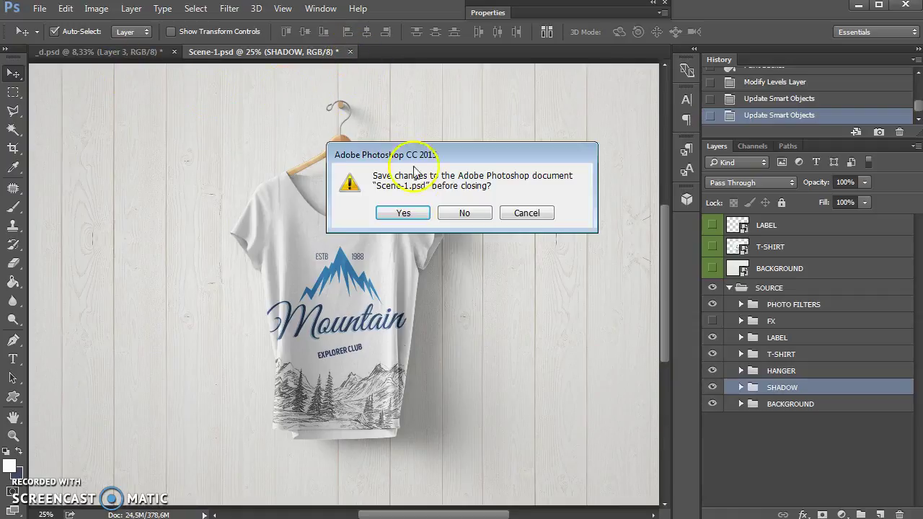
click(465, 213)
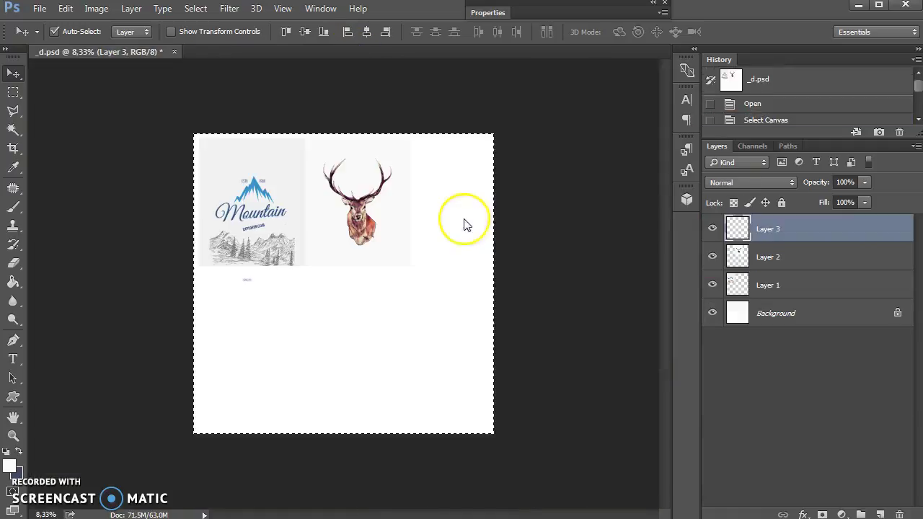
click(40, 8)
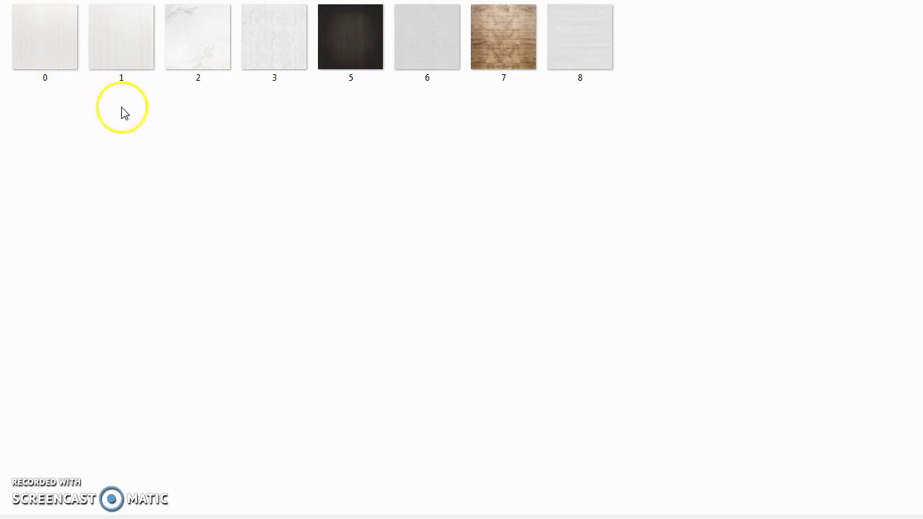
key(BackSpace)
click(586, 47)
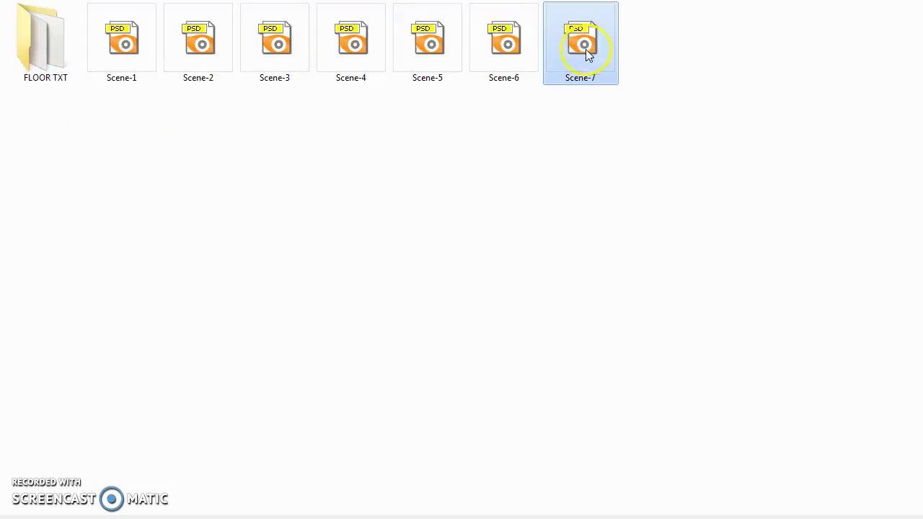
key(Return)
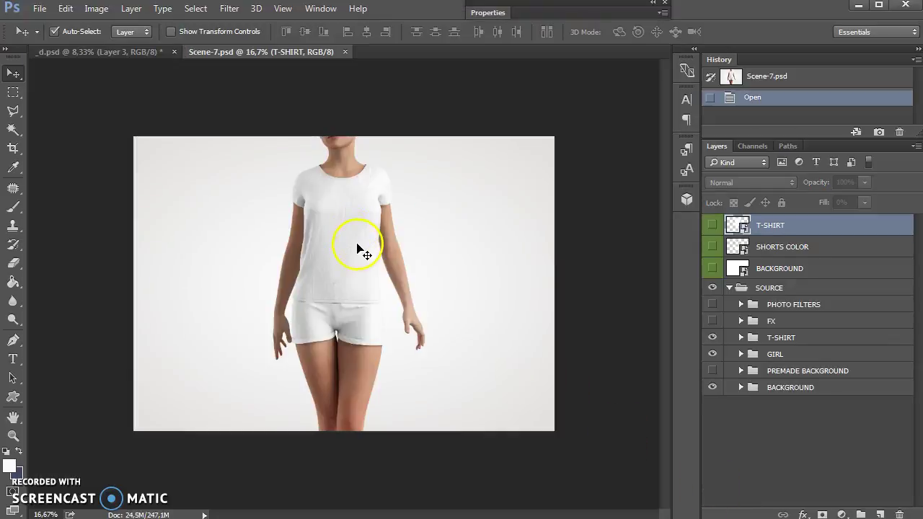
- Copy the mountain artwork from Layer 1 of _d.psd
click(14, 435)
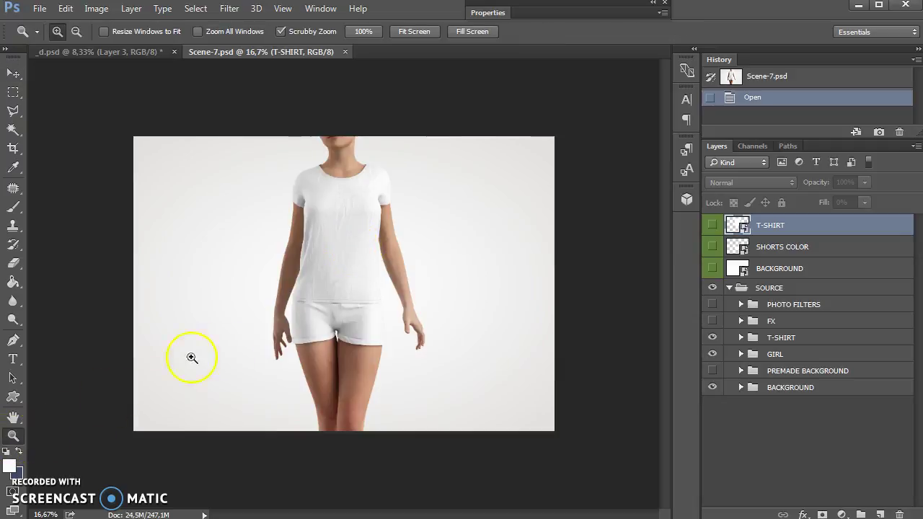
click(346, 295)
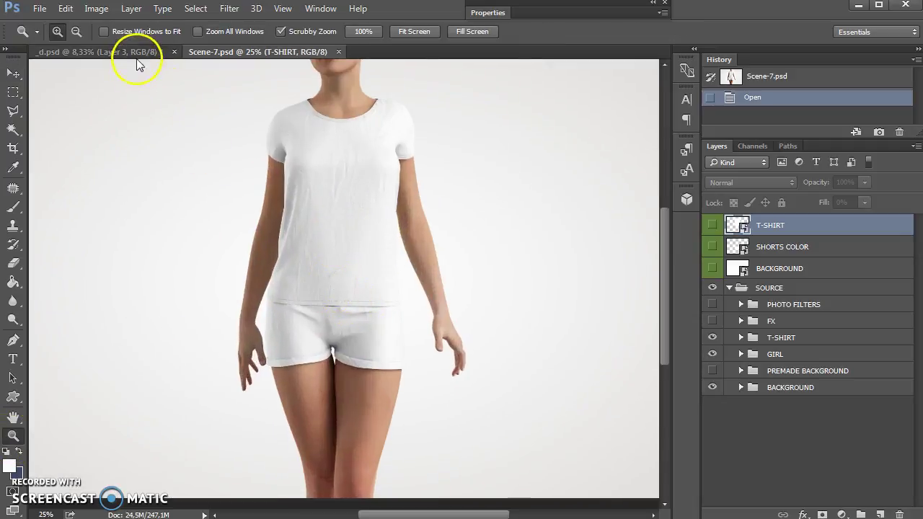
click(136, 53)
click(738, 288)
click(713, 287)
click(713, 289)
click(64, 8)
click(79, 106)
- Paste the mountain artwork into the contents of Scene-7.psd's T-SHIRT smart object and close them, saving the changes
click(240, 53)
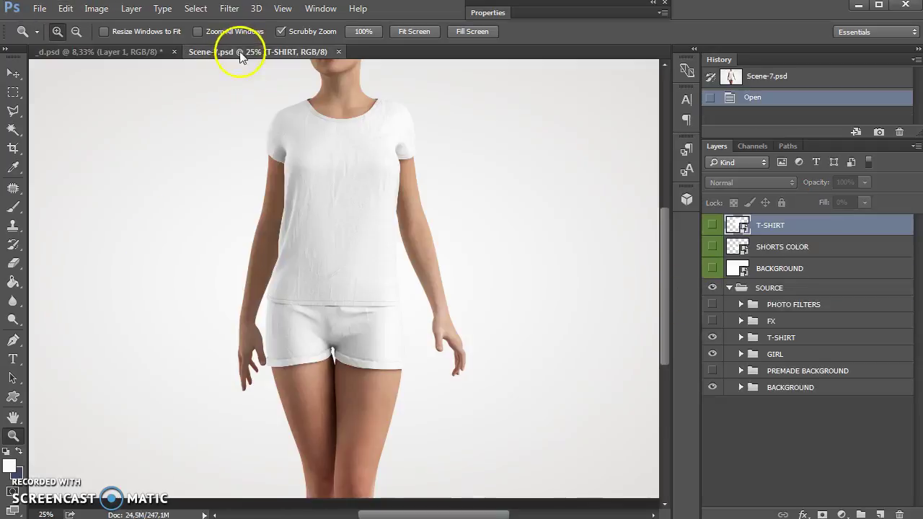
double_click(737, 225)
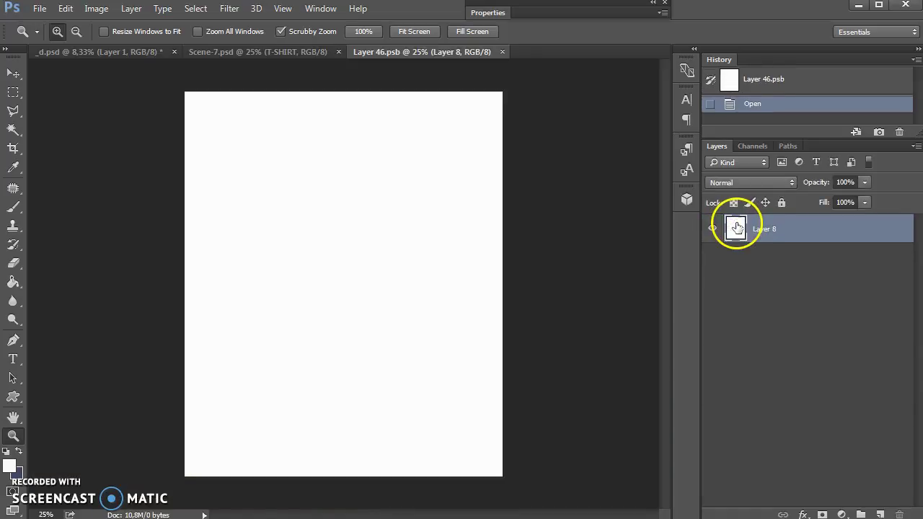
click(67, 9)
click(118, 128)
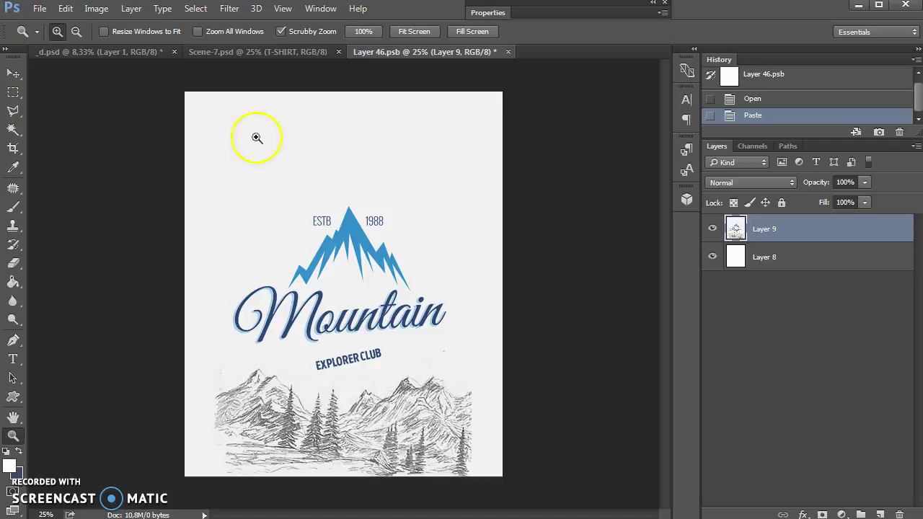
click(508, 52)
click(407, 213)
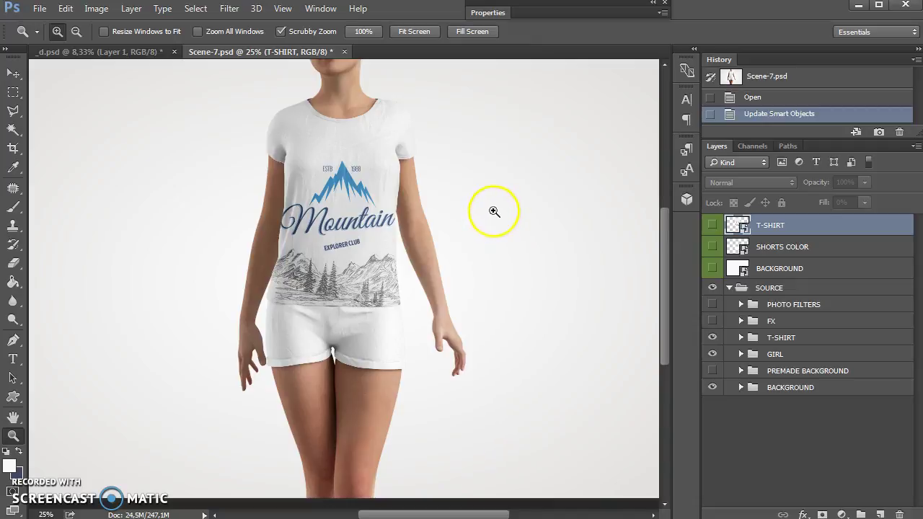
- Open the contents of the SHORTS COLOR smart object and choose a crimson red foreground colour for the Paint Bucket
click(753, 250)
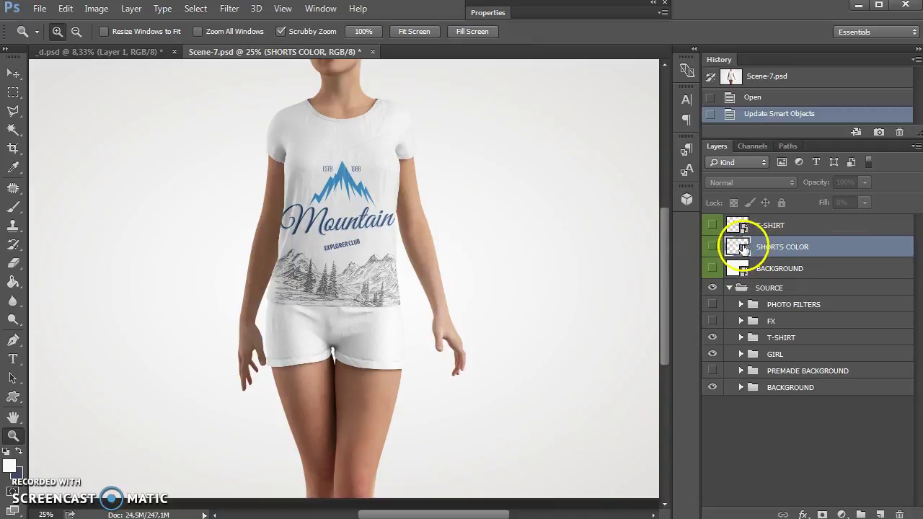
double_click(738, 248)
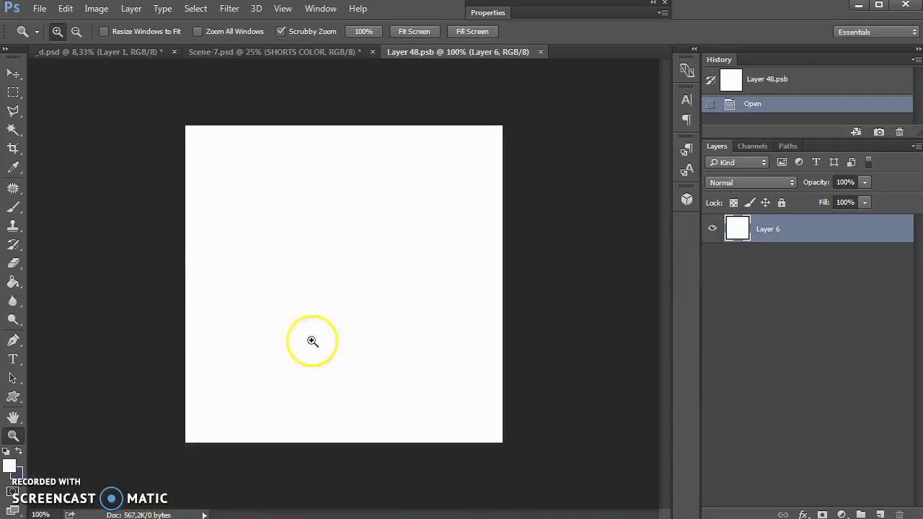
click(13, 282)
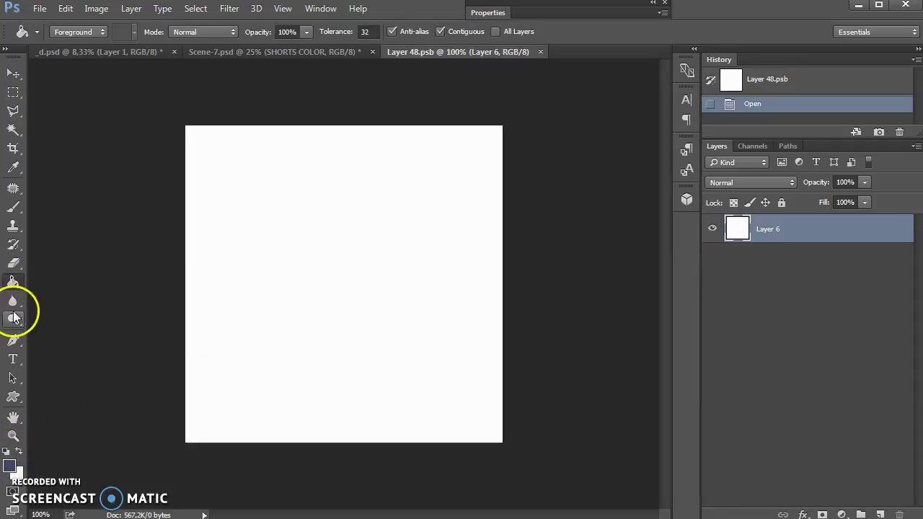
click(9, 466)
click(562, 180)
click(577, 167)
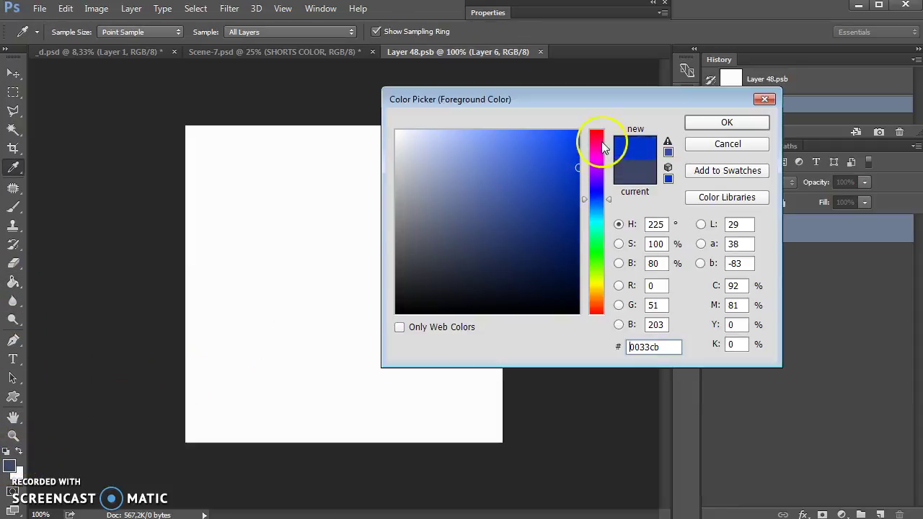
drag(597, 145, 599, 137)
drag(569, 148, 565, 156)
click(727, 122)
key(g)
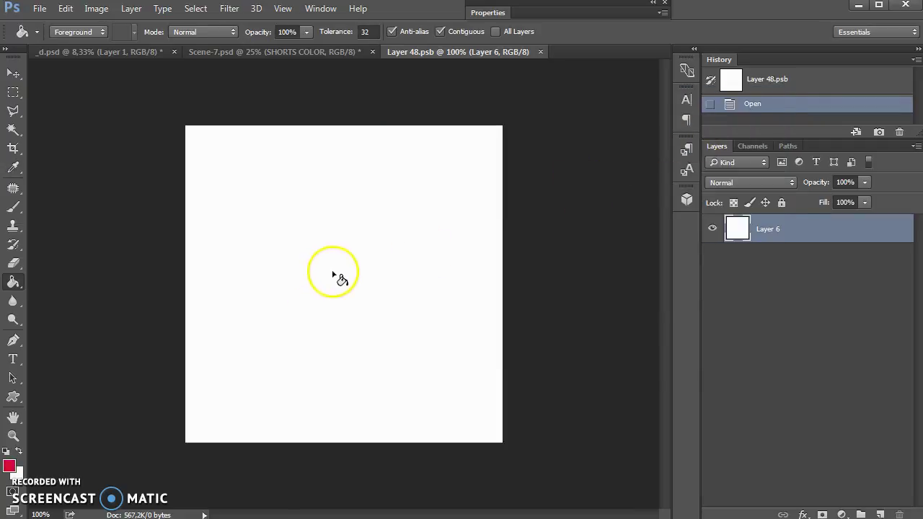
- Fill Layer 6 of the shorts smart object with the crimson red and close its contents, saving the changes
click(330, 287)
click(546, 52)
click(396, 213)
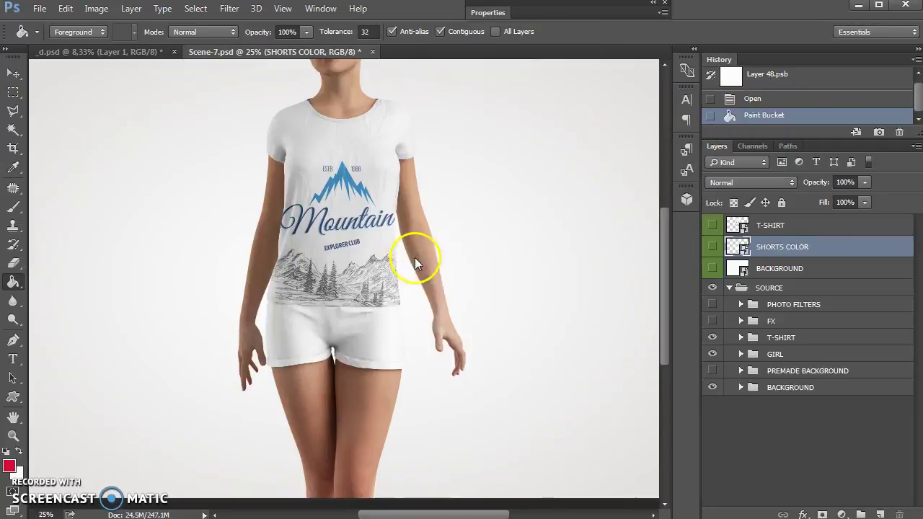
- Examine the recoloured shorts and the T-shirt hem at 100% zoom, and return to the overall view at 25%
click(13, 436)
right_click(331, 371)
click(345, 391)
drag(335, 448, 394, 394)
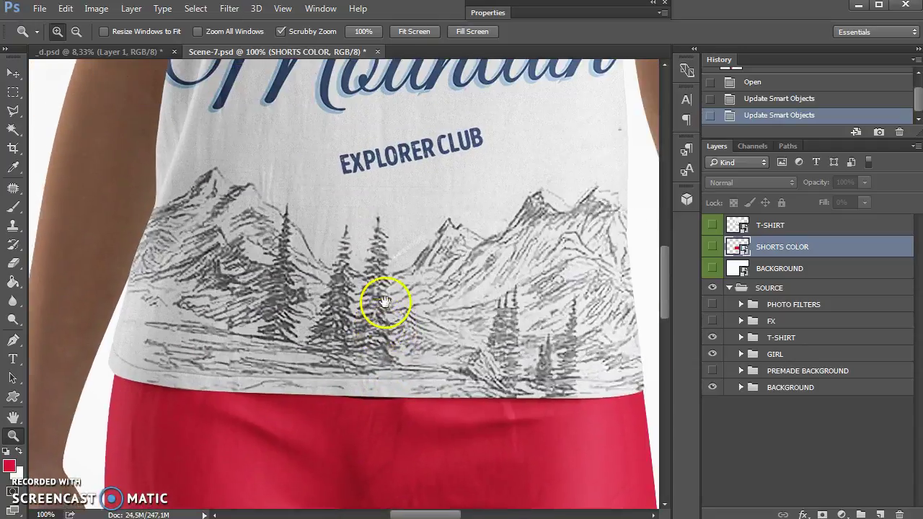
right_click(379, 265)
click(403, 270)
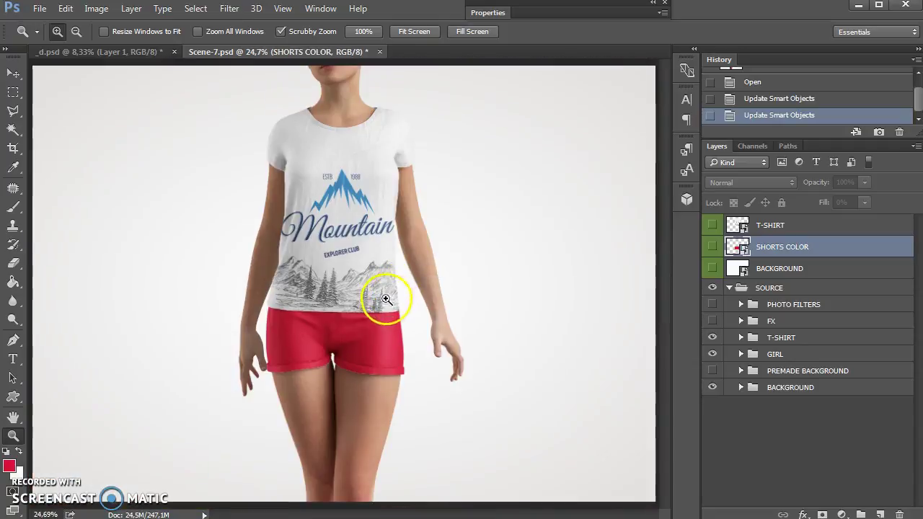
alt+click(373, 303)
click(373, 303)
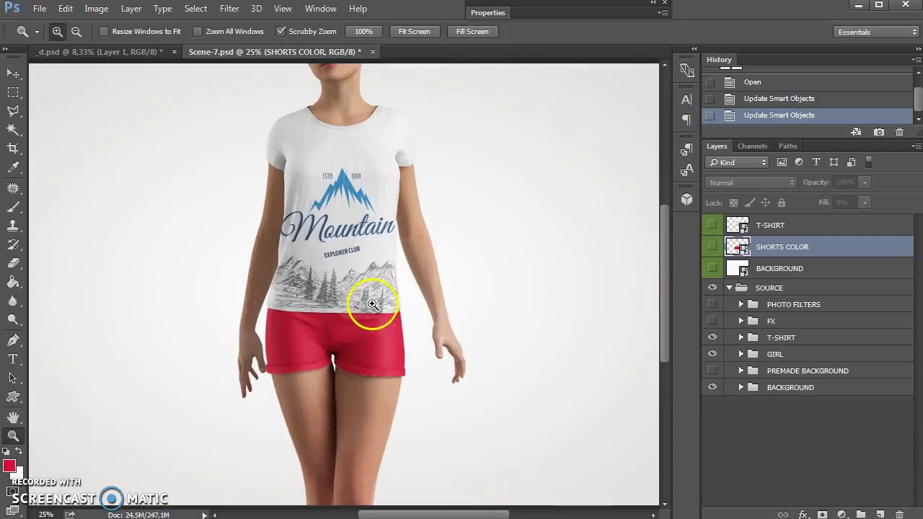
- Toggle the PREMADE BACKGROUND group's visibility to compare the backdrop, leave it hidden, and collapse the group
click(13, 73)
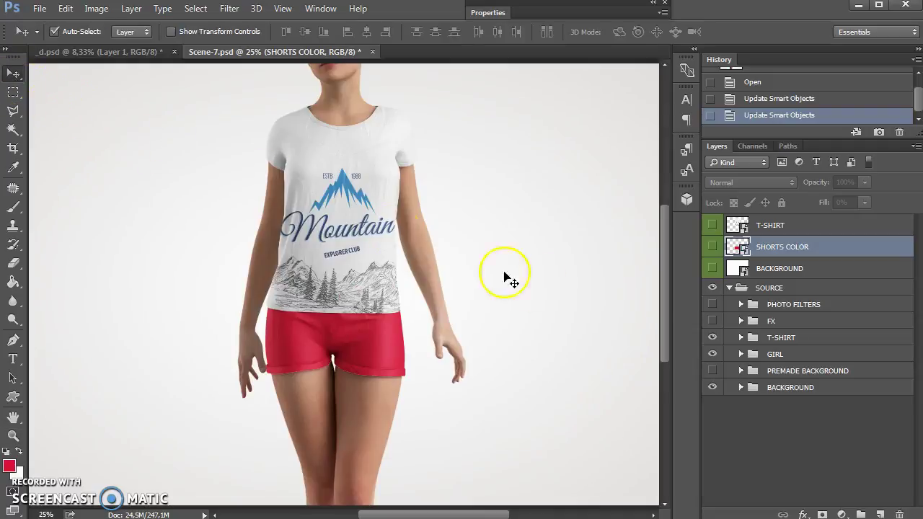
click(747, 374)
click(711, 373)
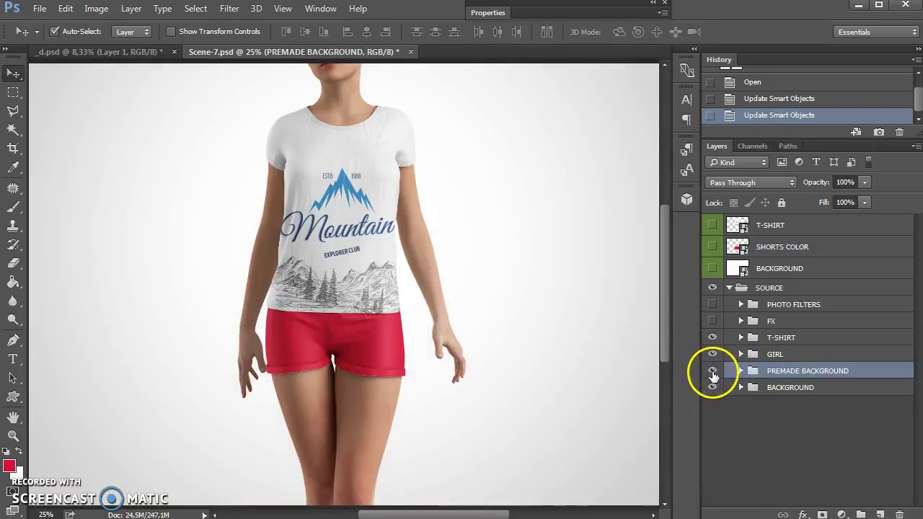
click(741, 372)
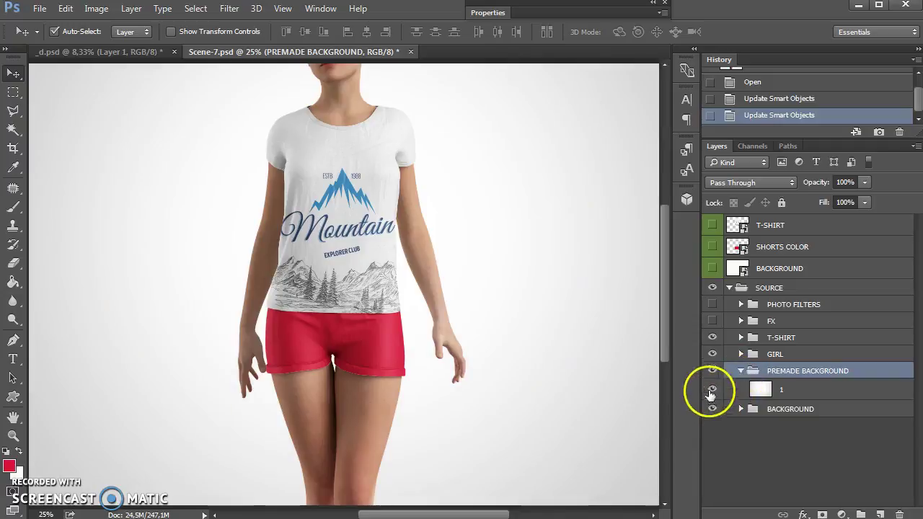
click(712, 372)
click(711, 372)
click(711, 372)
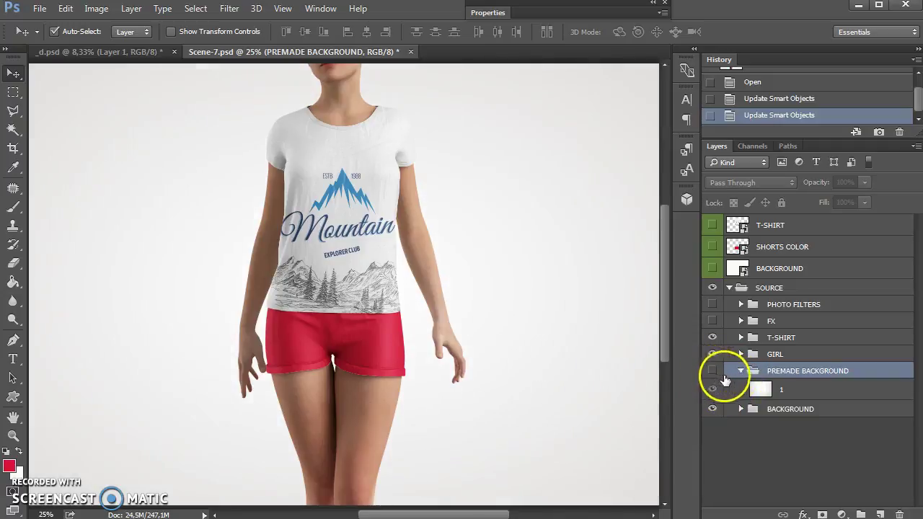
click(740, 371)
- Open the contents of the BACKGROUND smart object and open texture image 1 from the FLOOR TXT folder
double_click(736, 267)
click(40, 9)
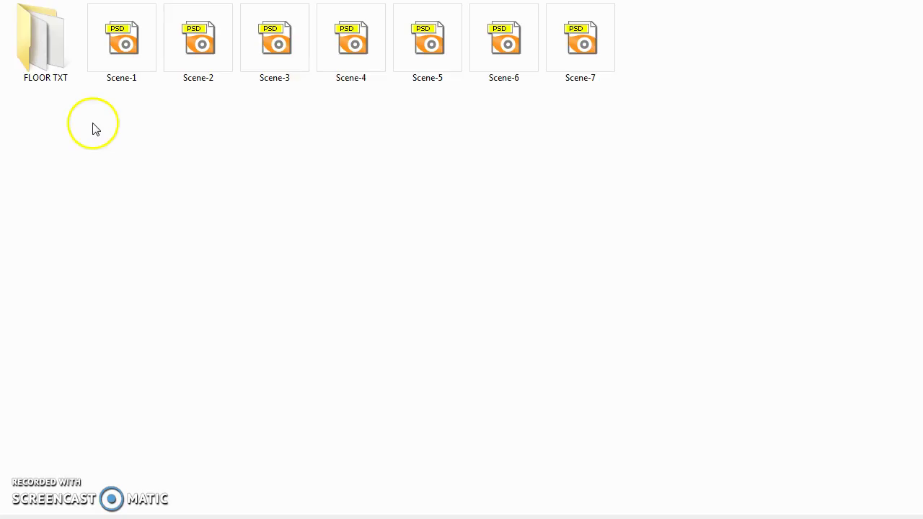
double_click(75, 61)
click(112, 49)
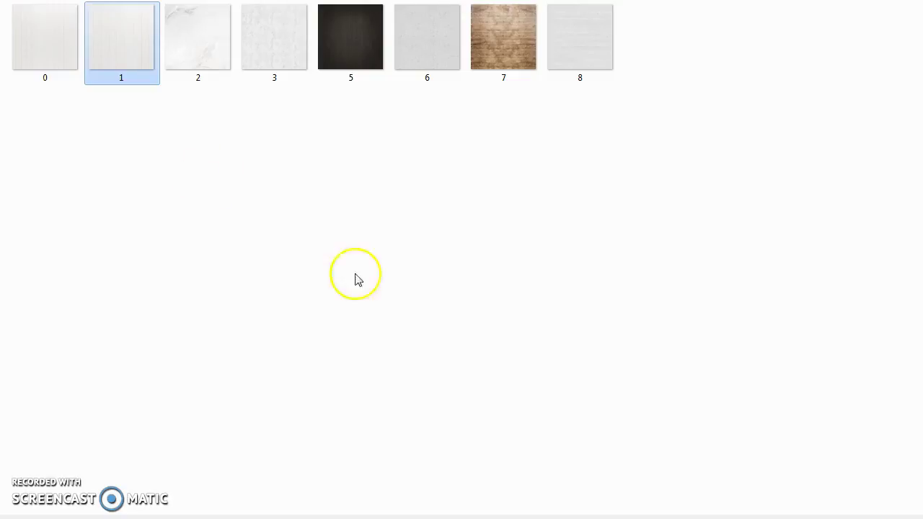
key(Return)
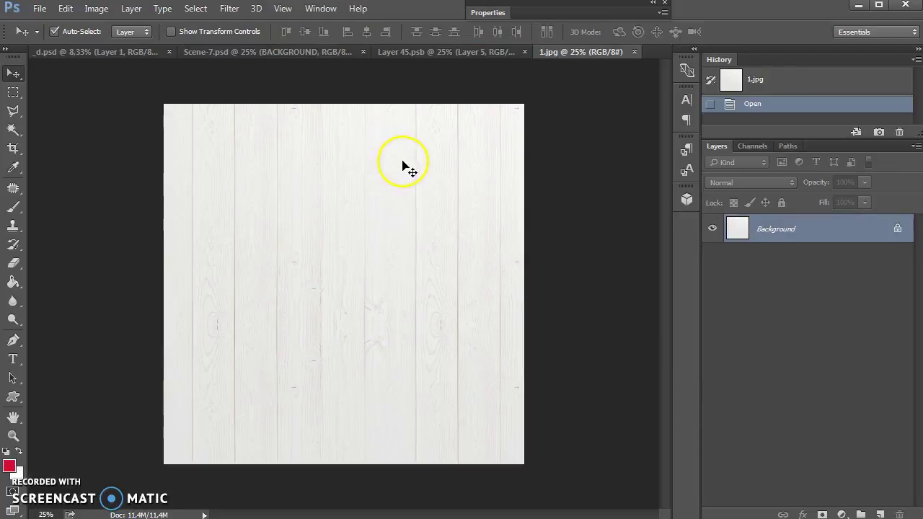
- Copy the entire white wood texture from 1.jpg and close that image
click(195, 8)
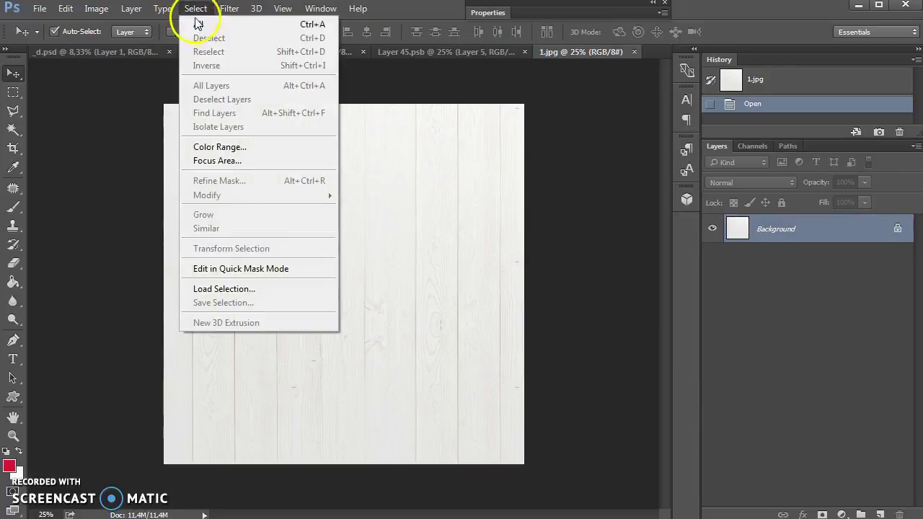
click(205, 25)
click(66, 9)
click(77, 105)
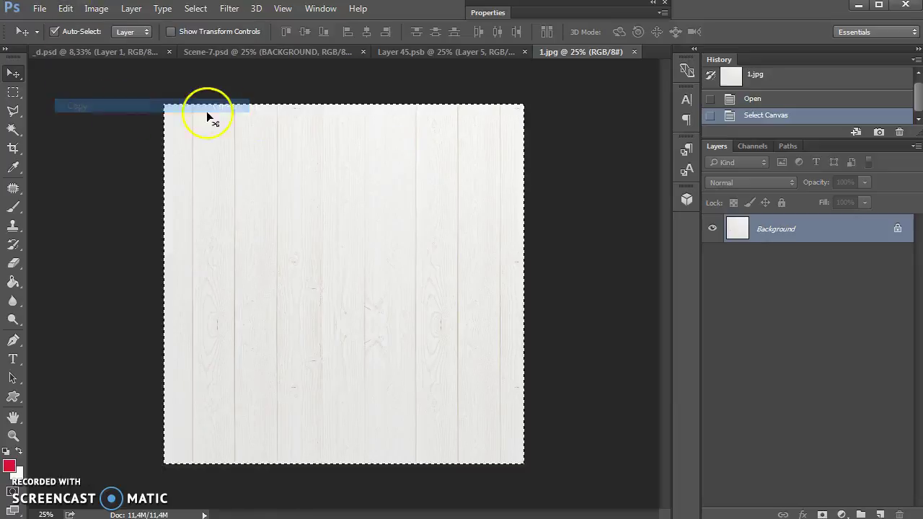
click(634, 52)
- Paste the wood texture into the background smart object's contents and close them, saving the changes
click(65, 9)
click(75, 134)
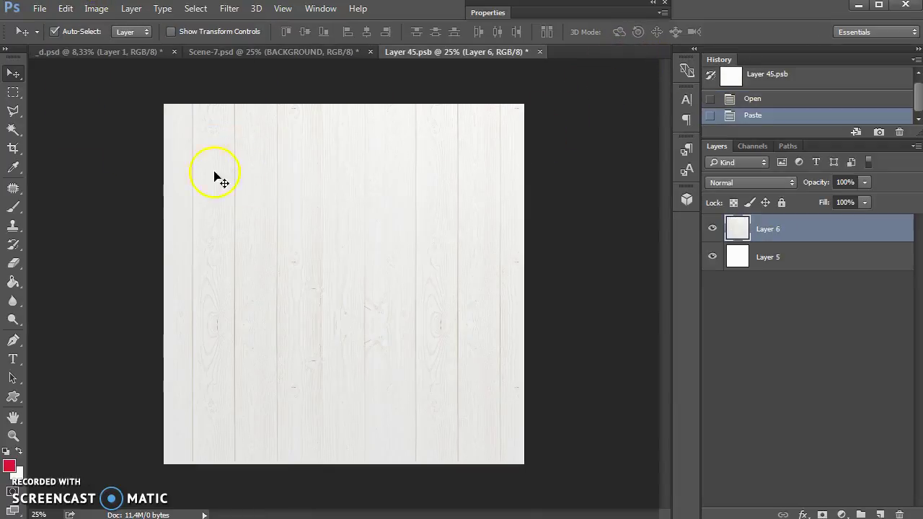
click(539, 51)
click(420, 213)
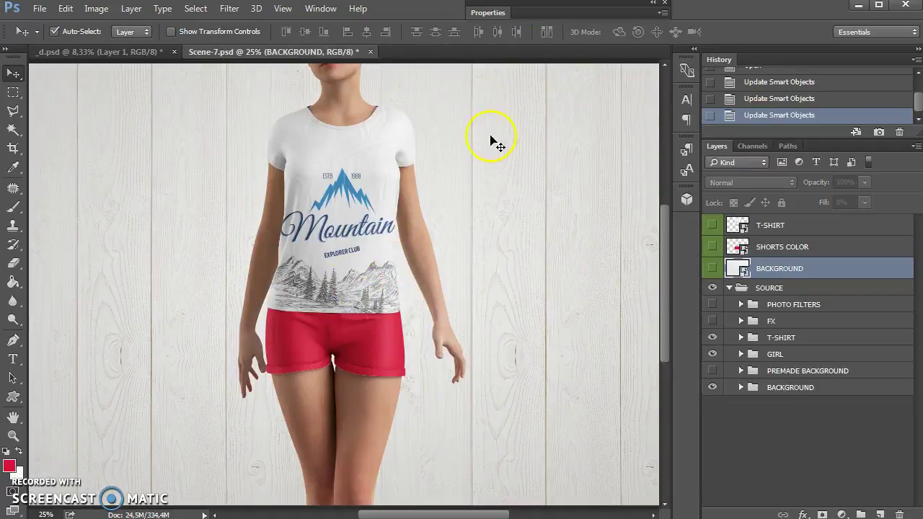
- Try different opacities for the FX layer in the BACKGROUND group, finish at 50%, and collapse the group
click(740, 387)
click(761, 408)
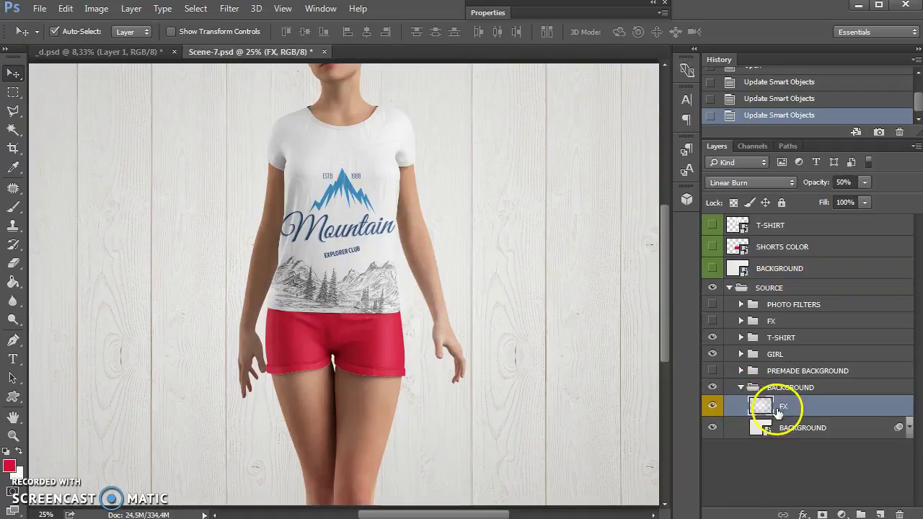
click(865, 182)
drag(864, 199, 827, 201)
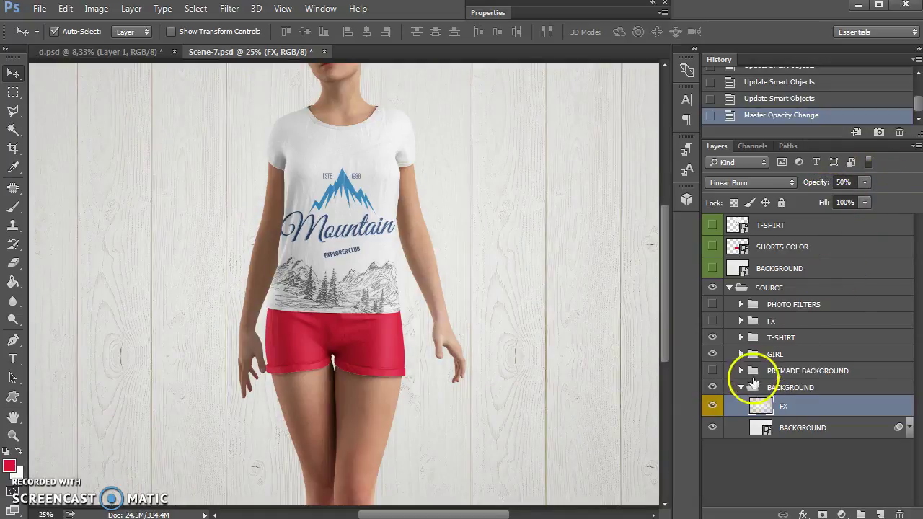
click(740, 389)
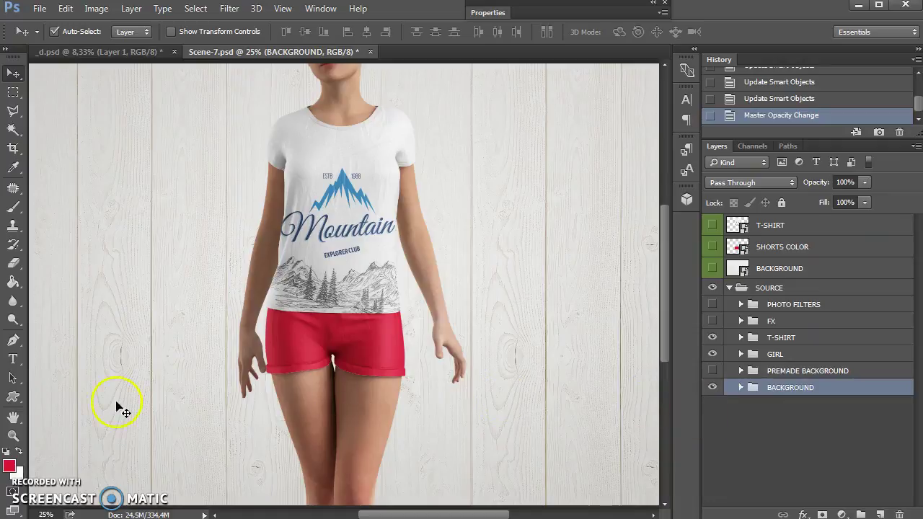
- Brighten the model by setting the midtone level to 1.30 in the GIRL group's Brightness layer, and collapse the group
click(13, 438)
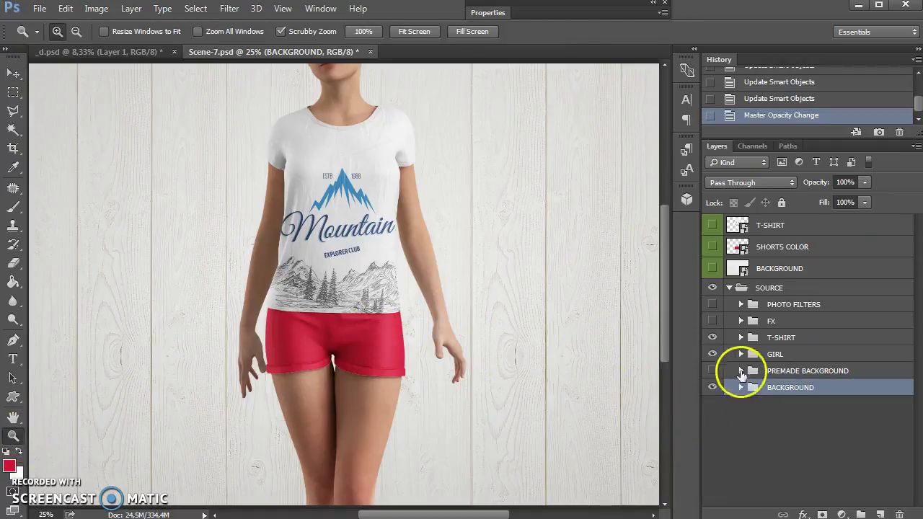
click(740, 354)
click(792, 372)
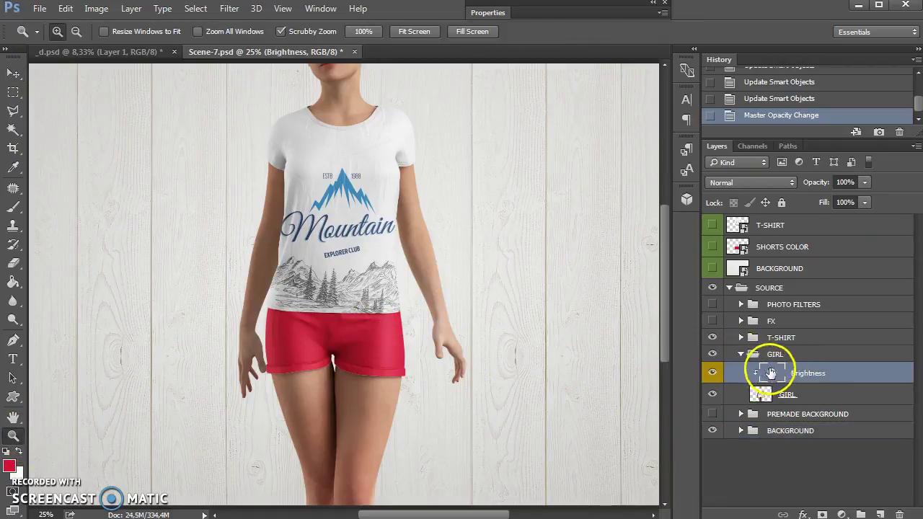
double_click(770, 372)
mouse_move(568, 158)
mouse_down()
mouse_move(561, 161)
mouse_move(585, 162)
mouse_move(552, 157)
mouse_up()
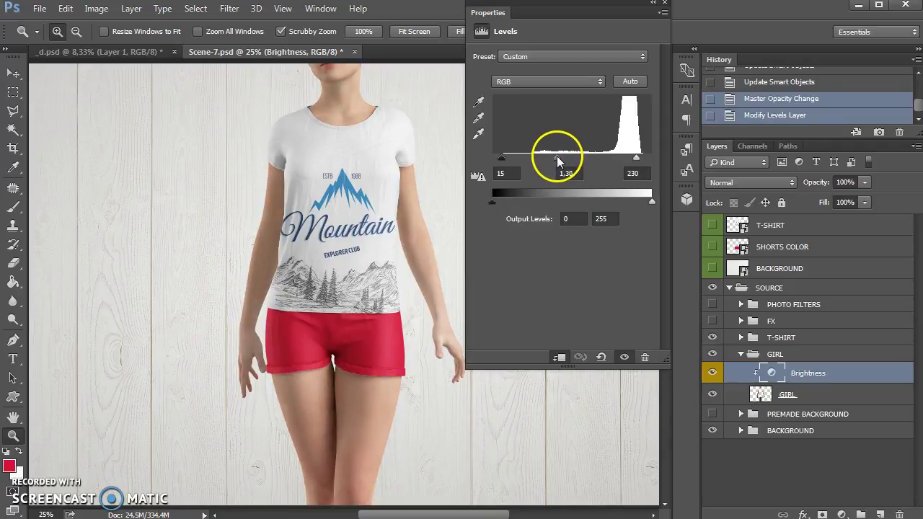
double_click(612, 14)
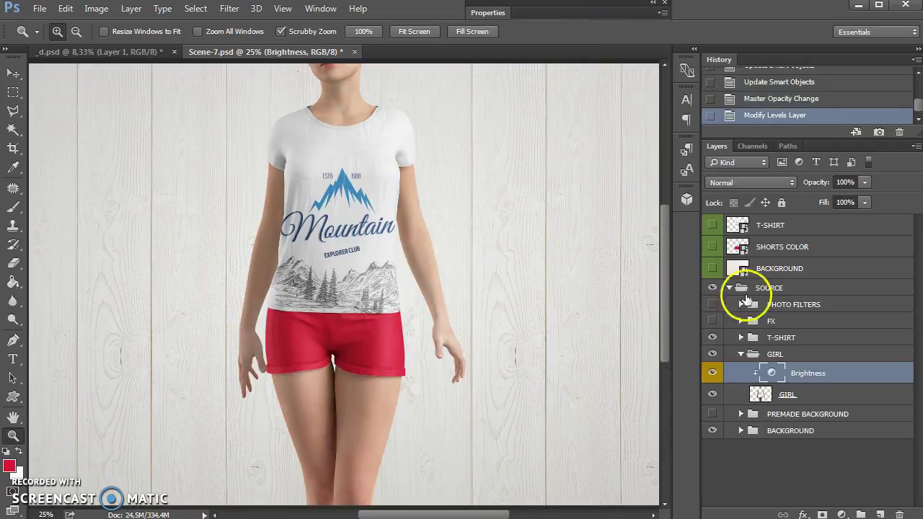
click(775, 270)
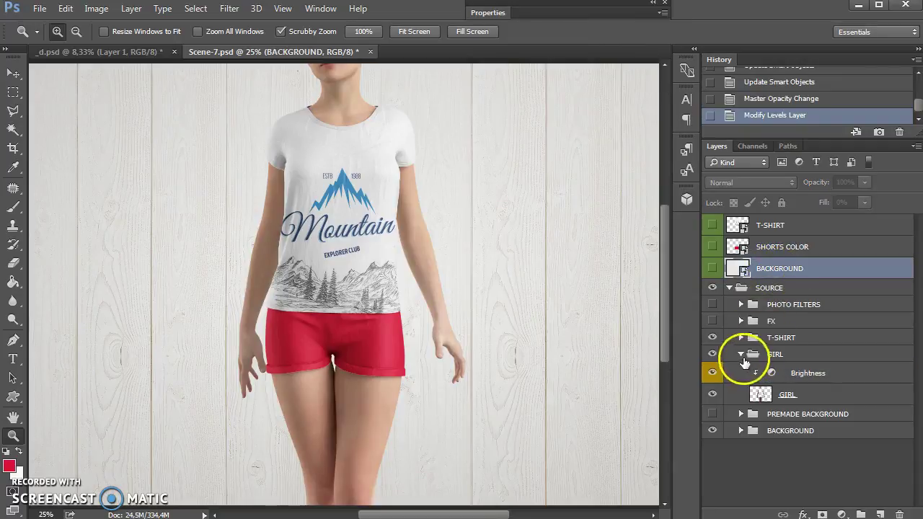
click(740, 353)
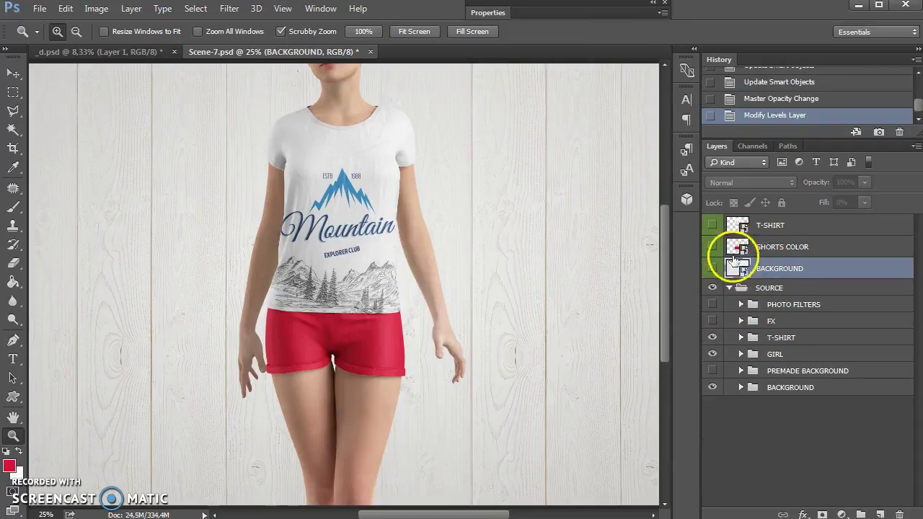
- Open the contents of the T-SHIRT smart object and add a new layer above the mountain artwork
click(739, 225)
double_click(738, 225)
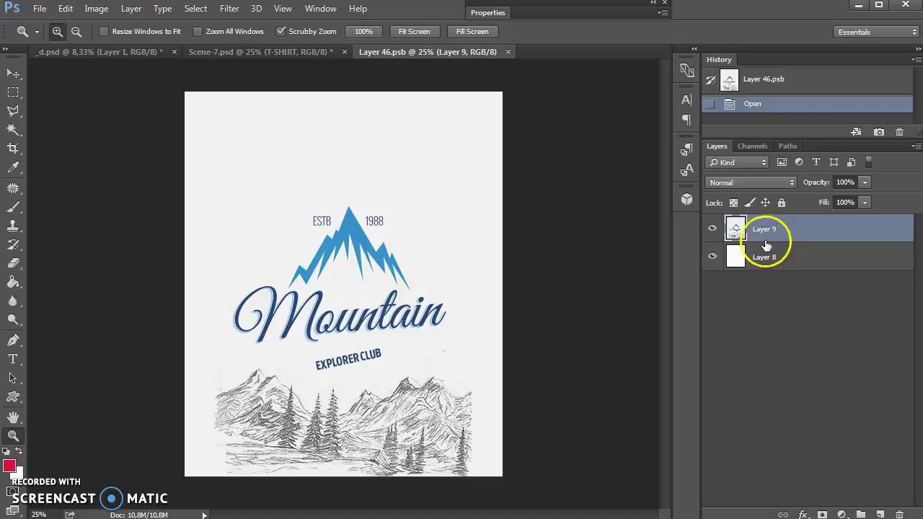
click(881, 514)
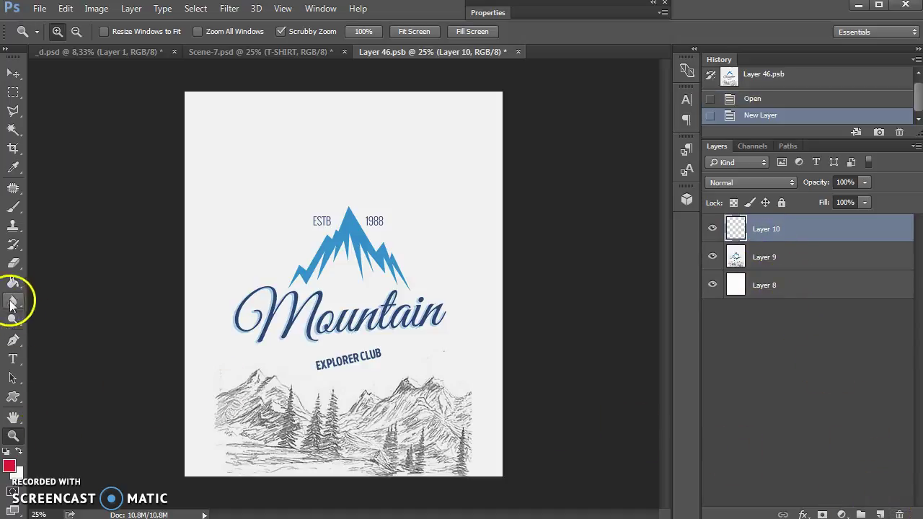
- Fill the new layer of the T-shirt contents with pure red and close them, saving the changes
click(13, 281)
click(10, 466)
mouse_move(556, 181)
mouse_down()
mouse_move(589, 142)
mouse_move(577, 166)
mouse_move(601, 123)
mouse_up()
drag(573, 163, 579, 159)
click(569, 163)
click(725, 123)
key(g)
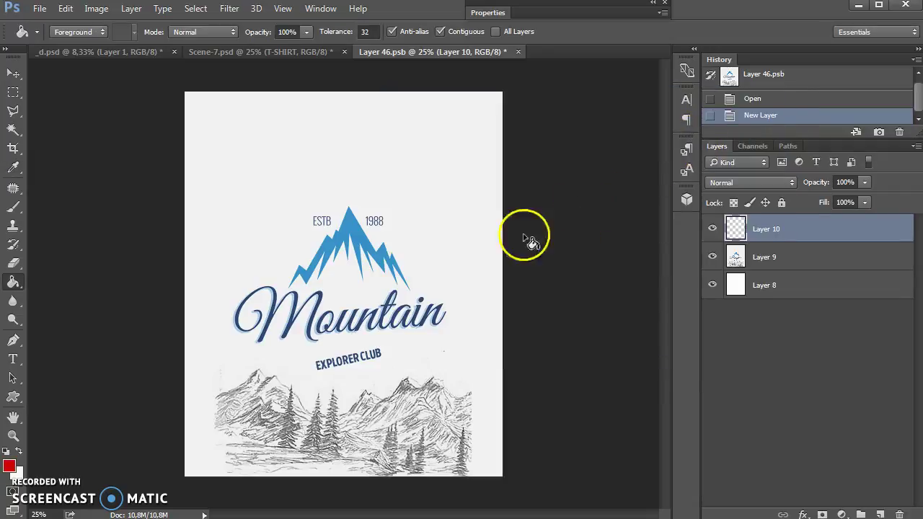
click(404, 254)
click(518, 51)
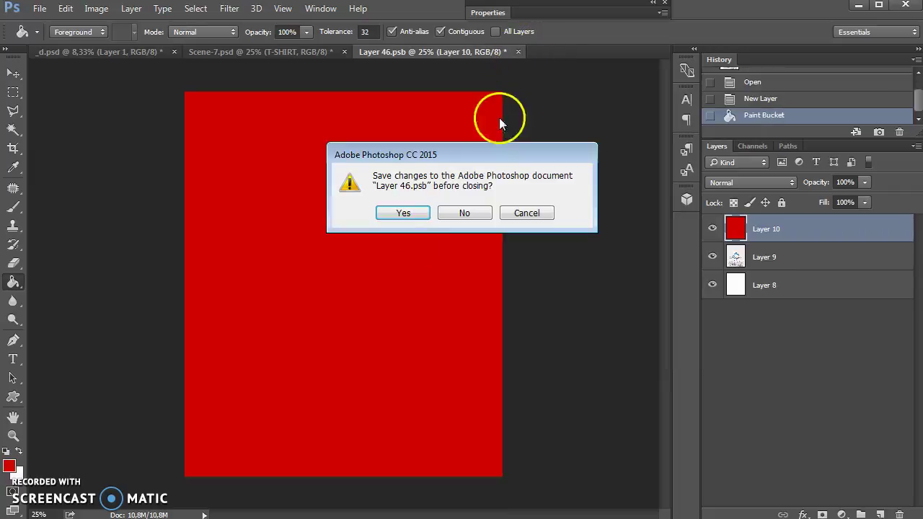
click(418, 217)
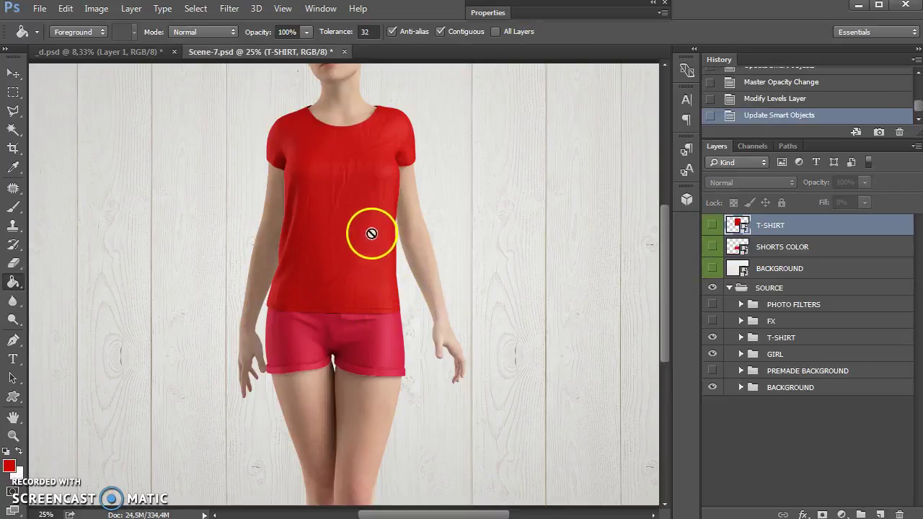
- Fill the SHORTS COLOR smart object's contents with near-black 0f0f0f and close them, saving the changes
double_click(743, 248)
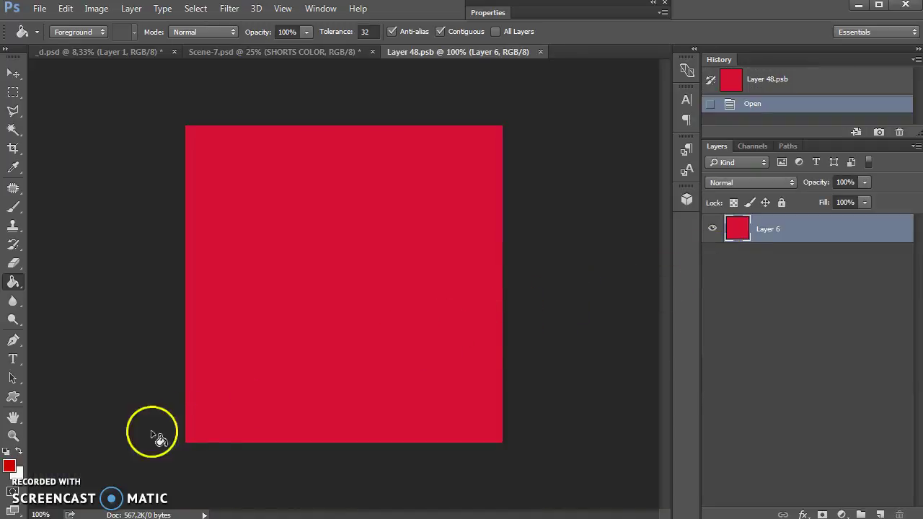
click(9, 465)
drag(495, 260, 366, 303)
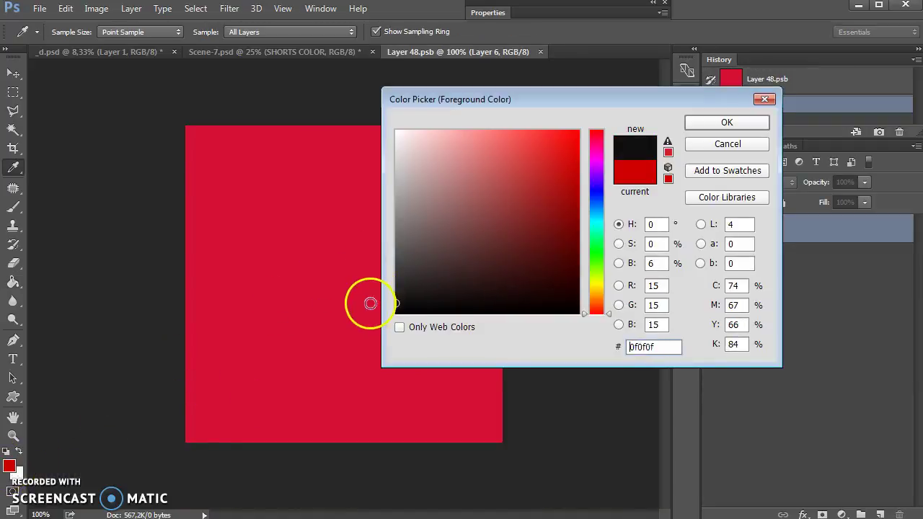
click(723, 121)
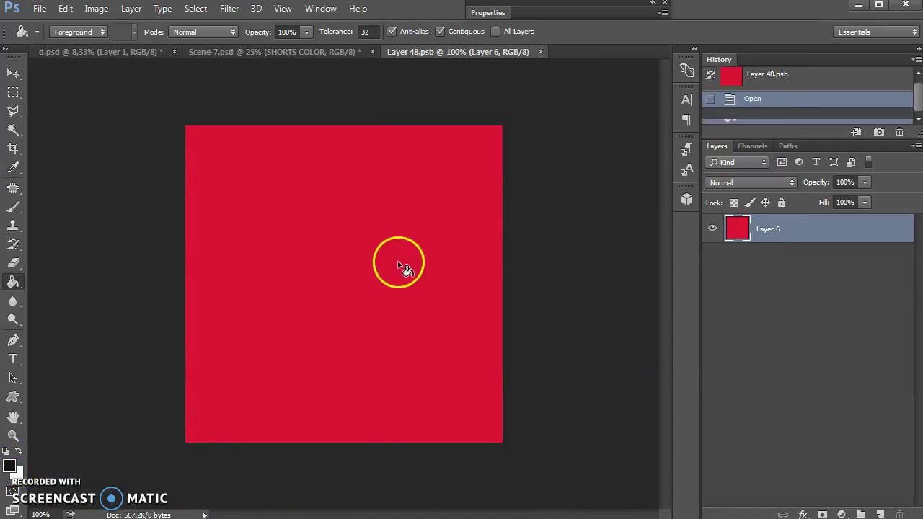
click(401, 268)
click(546, 51)
click(417, 212)
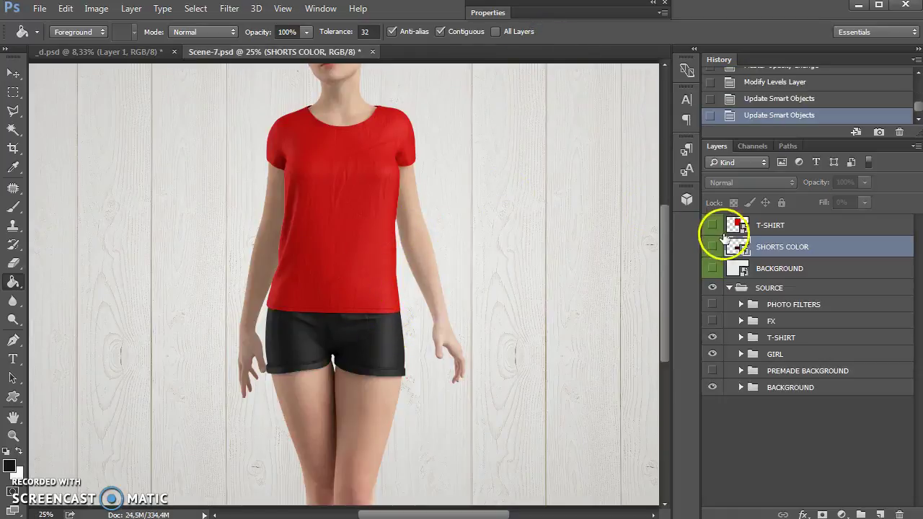
- Refill Layer 10 in the T-SHIRT smart object's contents with the same near-black and close them, saving the changes
double_click(732, 227)
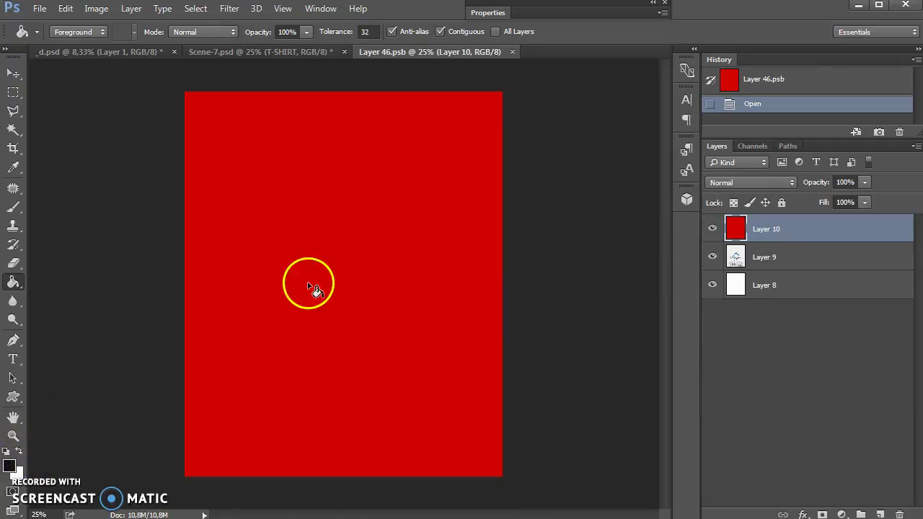
click(310, 287)
click(521, 51)
click(407, 211)
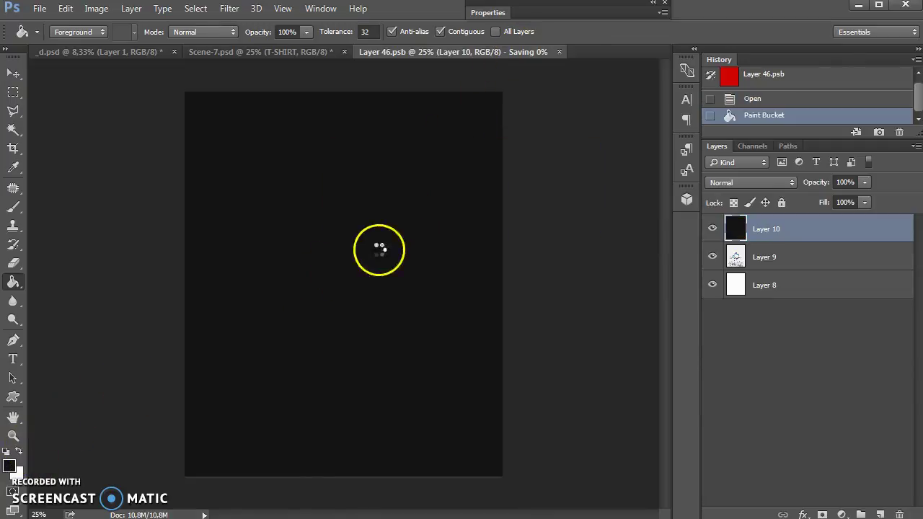